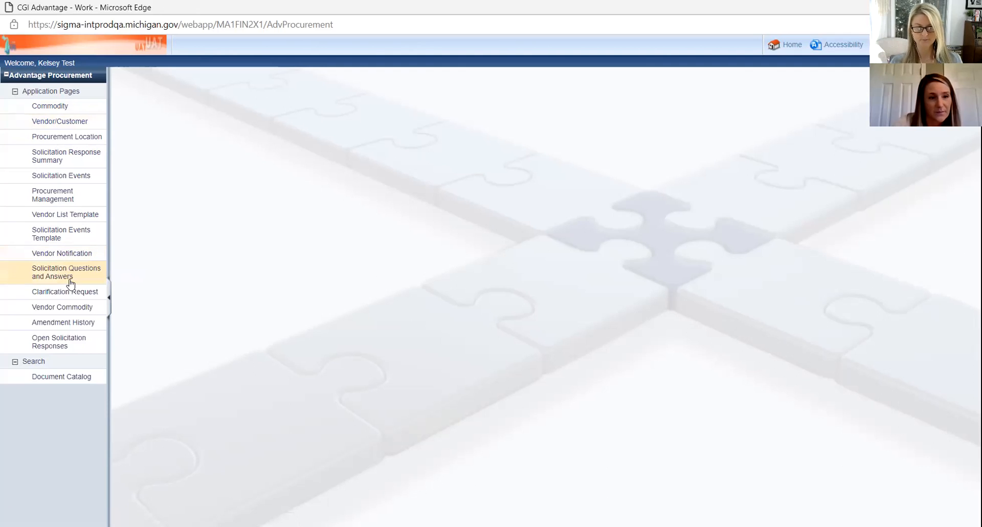
# Step: Review Vendor Commodity and Open Solicitation Responses, then collapse the page tree and open Document Catalog
pyautogui.click(60, 308)
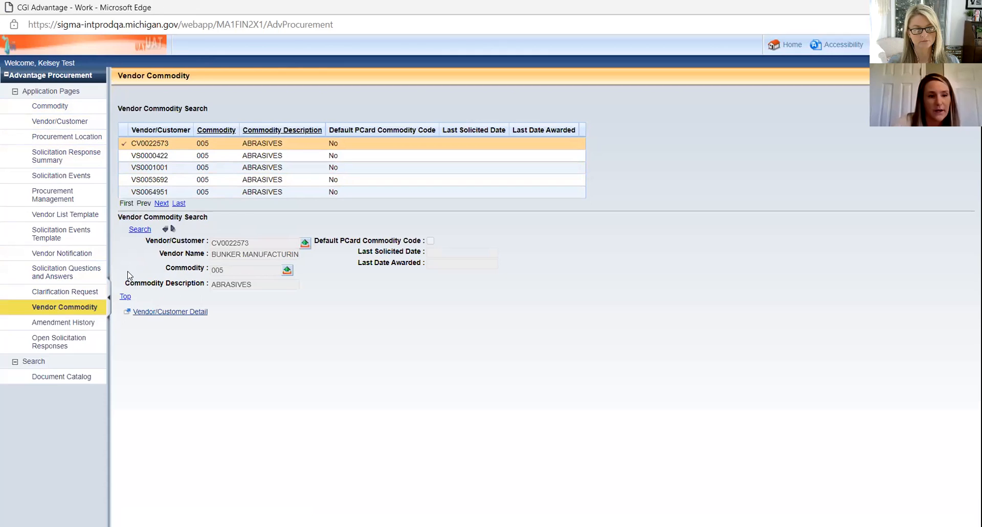
pyautogui.click(58, 344)
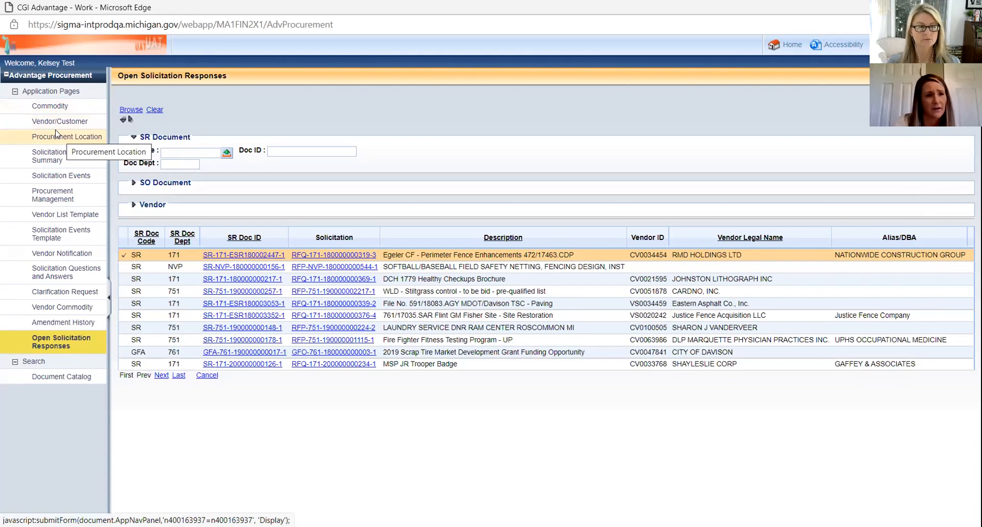
pyautogui.click(16, 91)
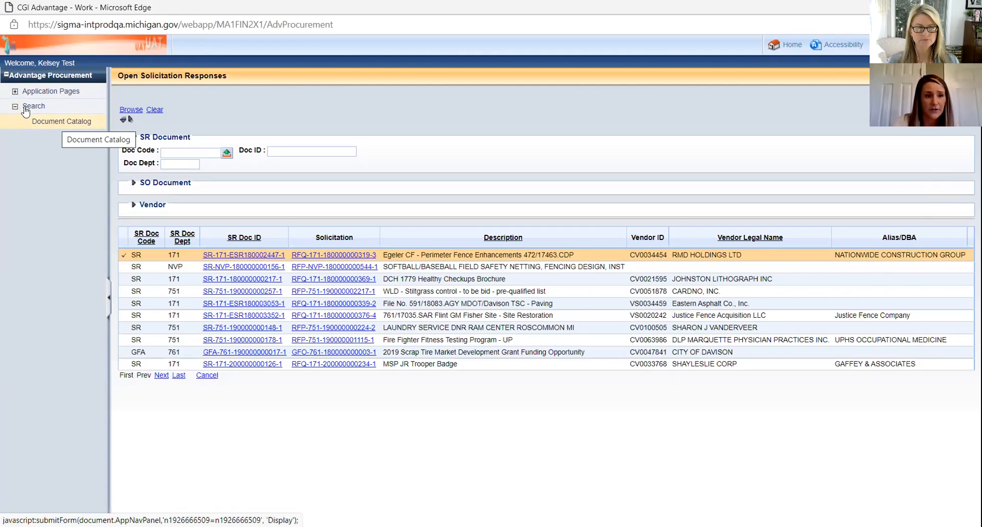
pyautogui.click(60, 123)
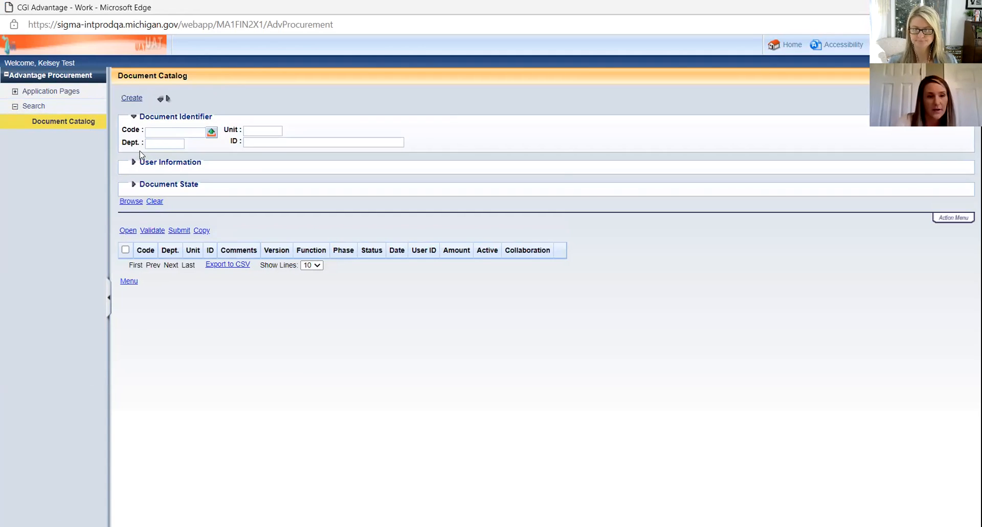
# Step: Search the Document Catalog for code RFP, department LSD and unit ADMI, listing 166 documents
pyautogui.click(174, 131)
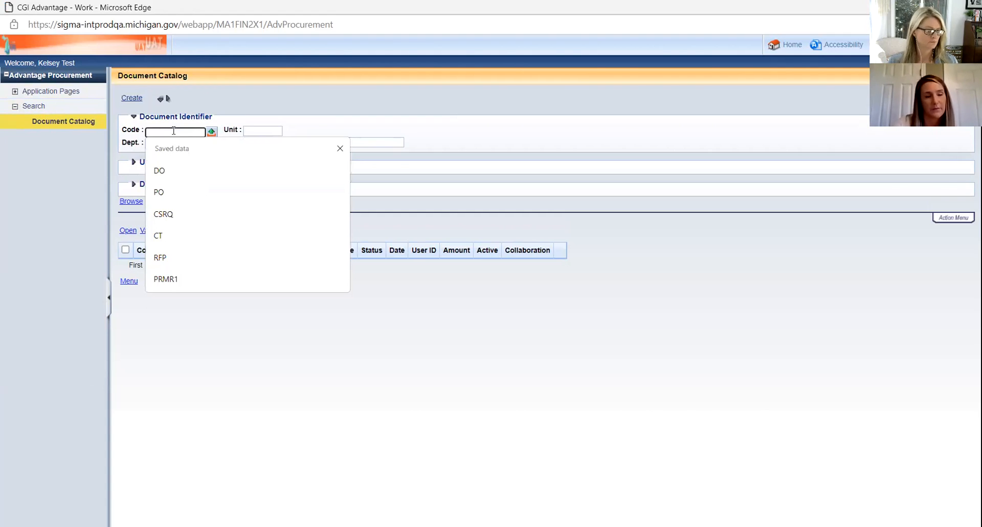
pyautogui.click(151, 325)
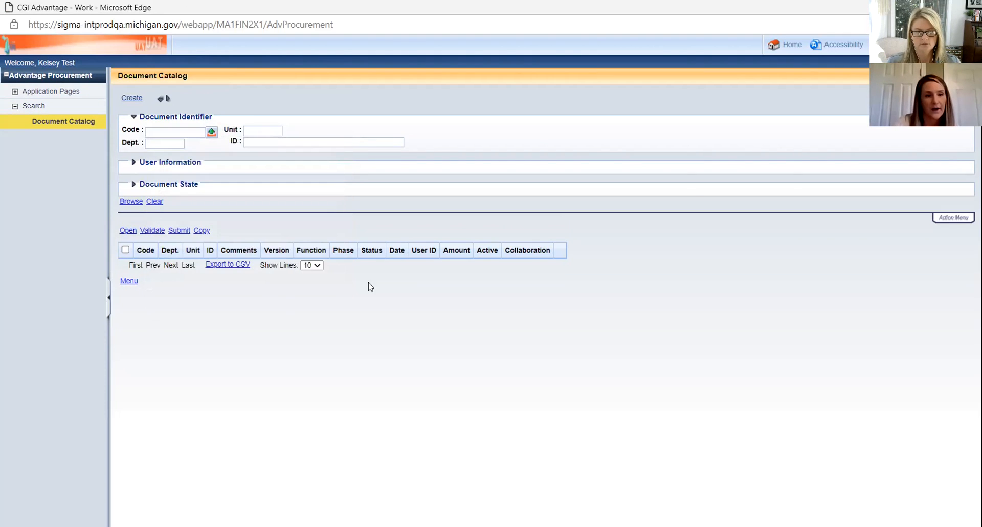
pyautogui.click(176, 132)
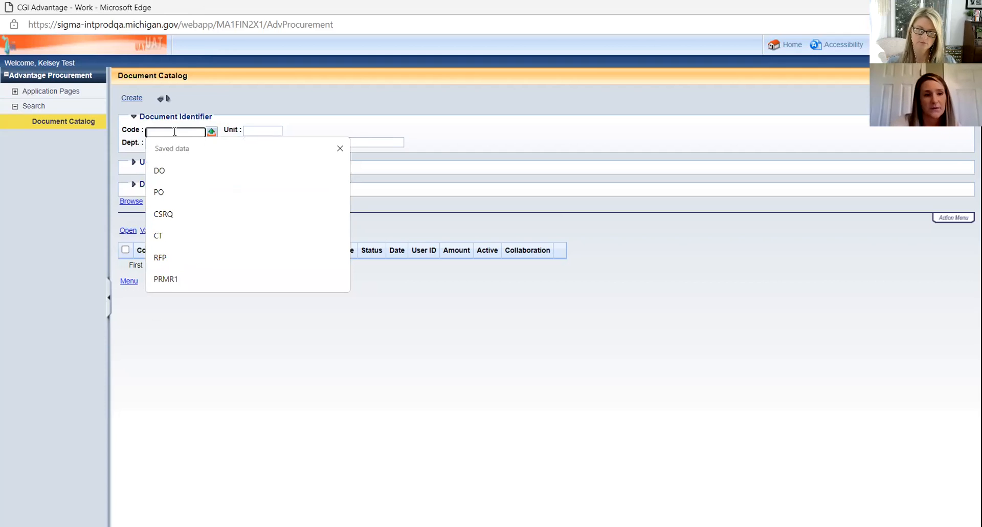
pyautogui.write('rfp')
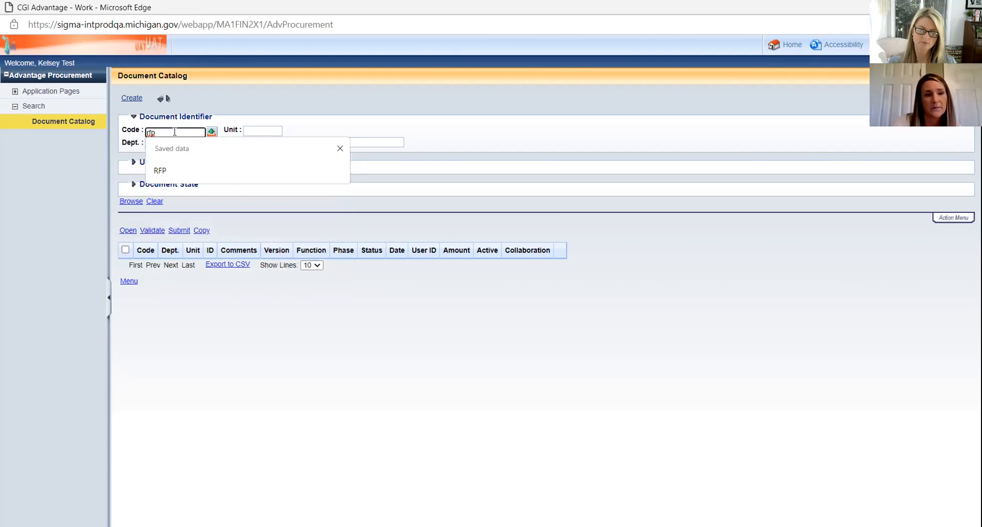
pyautogui.press('Return')
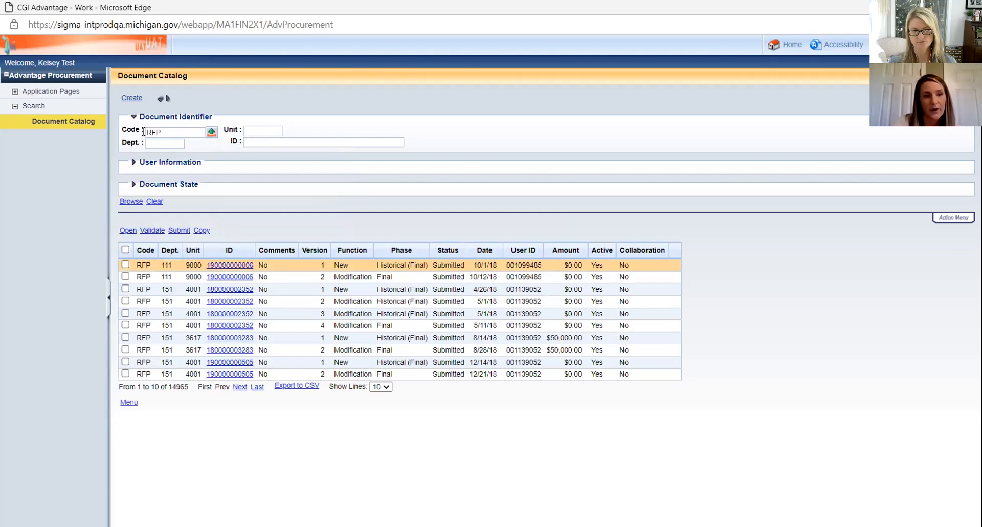
pyautogui.click(164, 143)
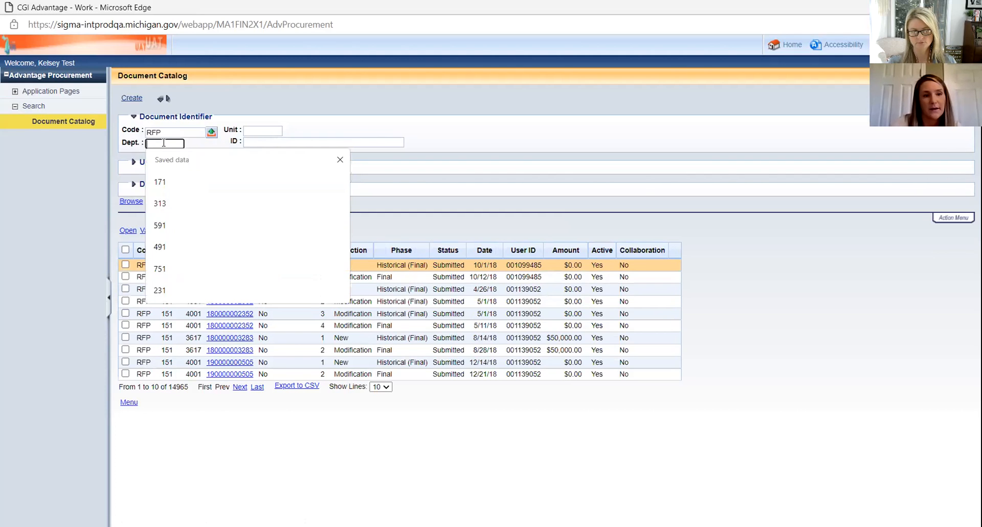
pyautogui.write('LSD')
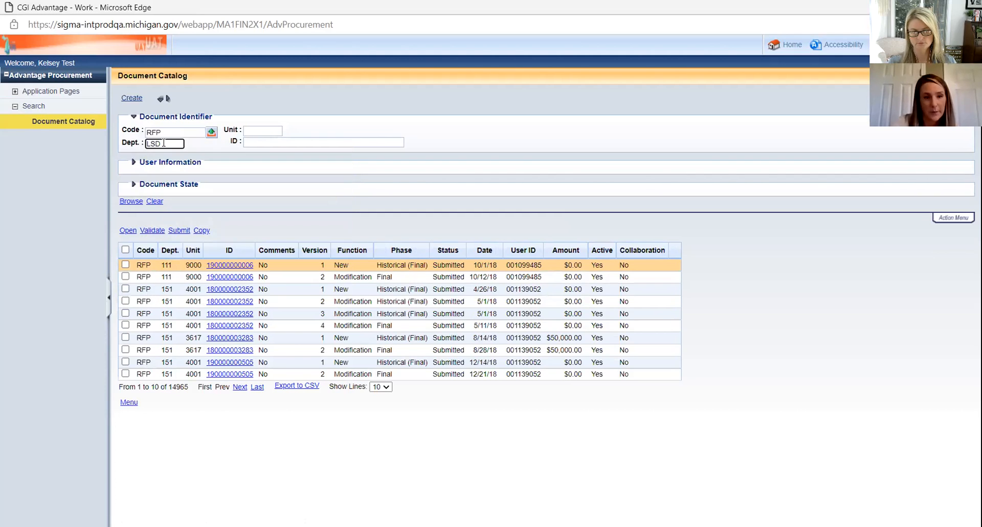
pyautogui.click(265, 131)
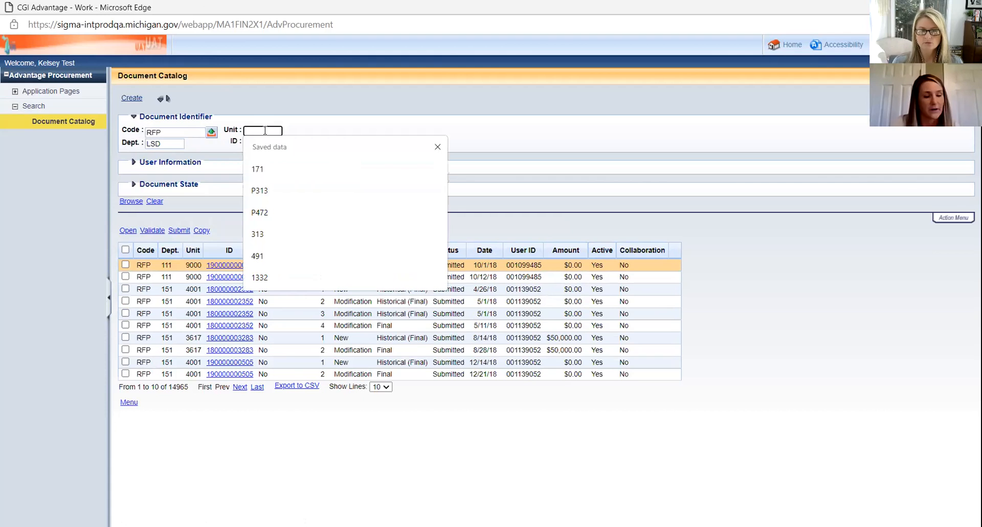
pyautogui.write('ADMI')
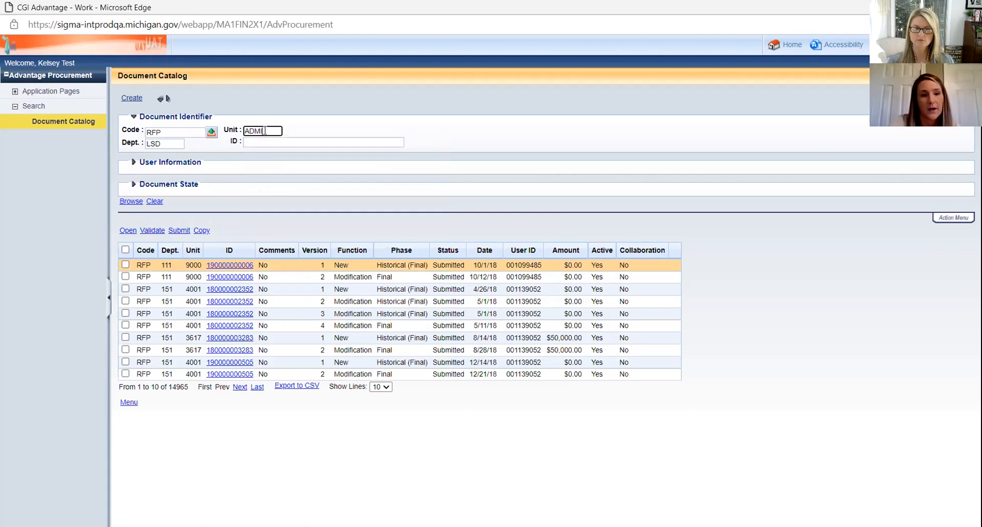
pyautogui.press('Return')
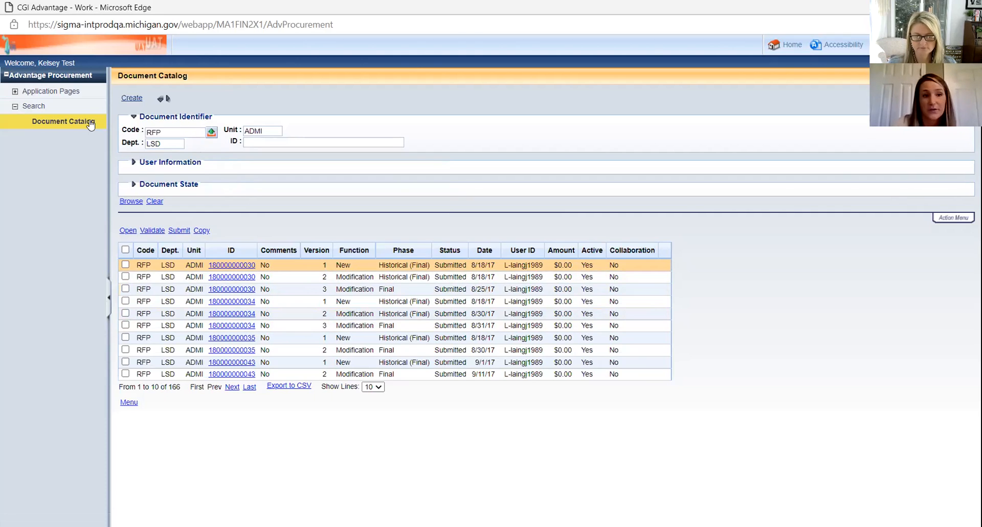
pyautogui.click(173, 133)
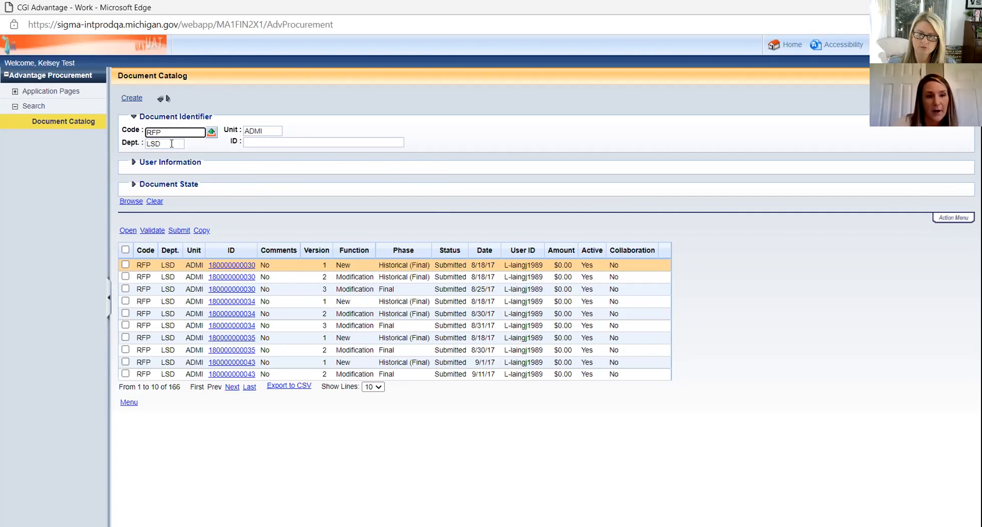
pyautogui.click(273, 132)
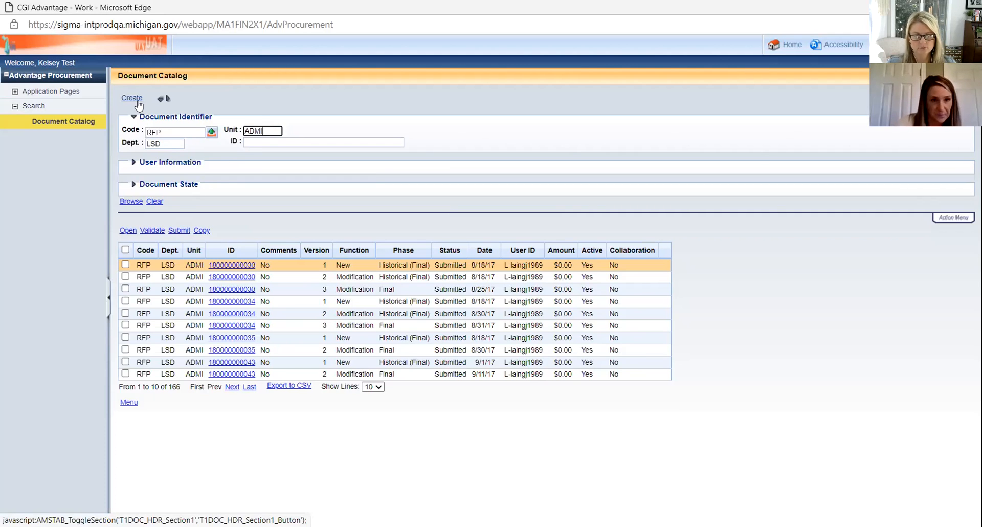
# Step: Start a new RFP document with Auto Numbering enabled
pyautogui.click(137, 102)
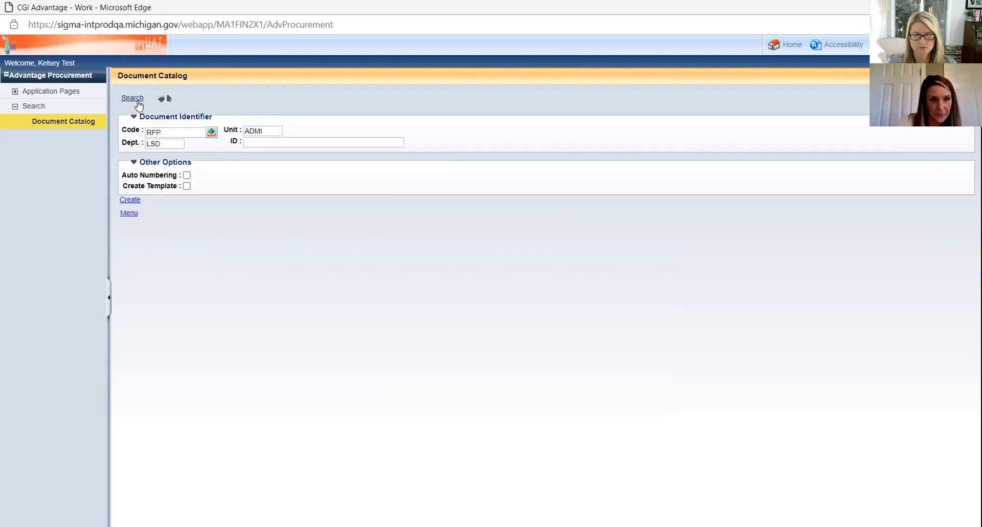
pyautogui.click(187, 176)
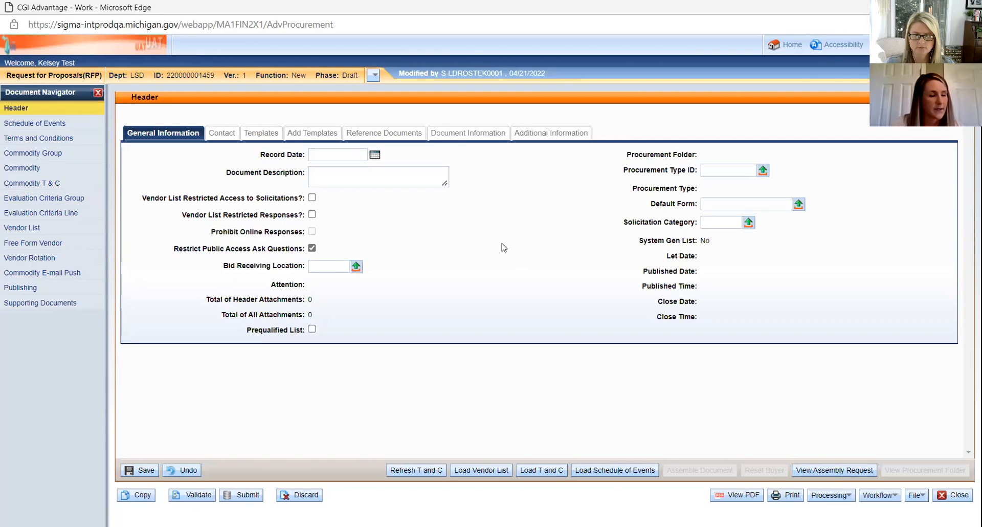
# Step: Enter 'test rfp roofing' as the RFP's document description
pyautogui.click(385, 178)
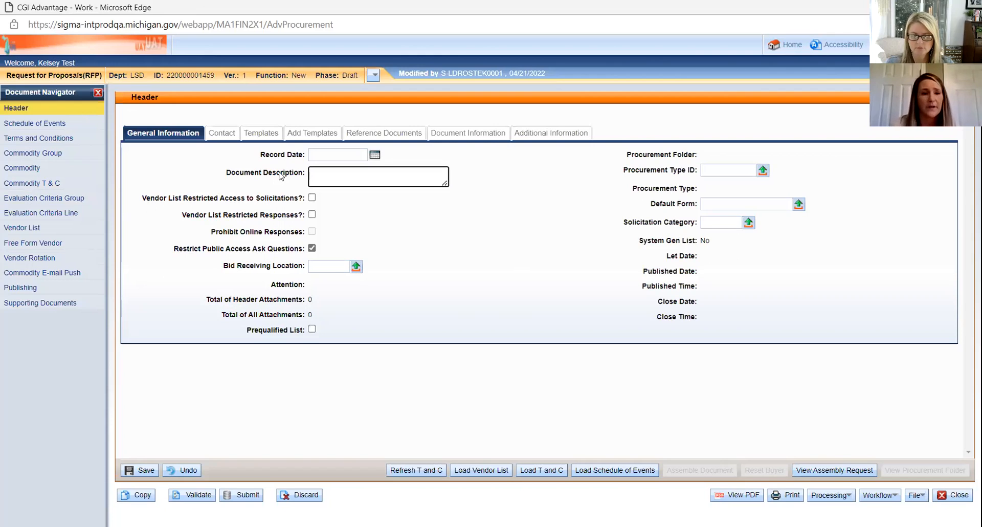
pyautogui.write('test ')
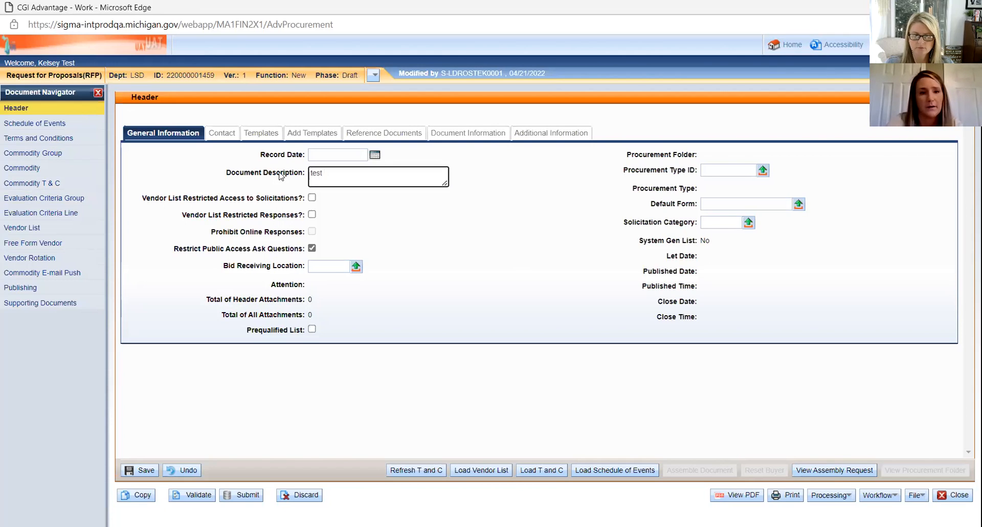
pyautogui.write('rfp')
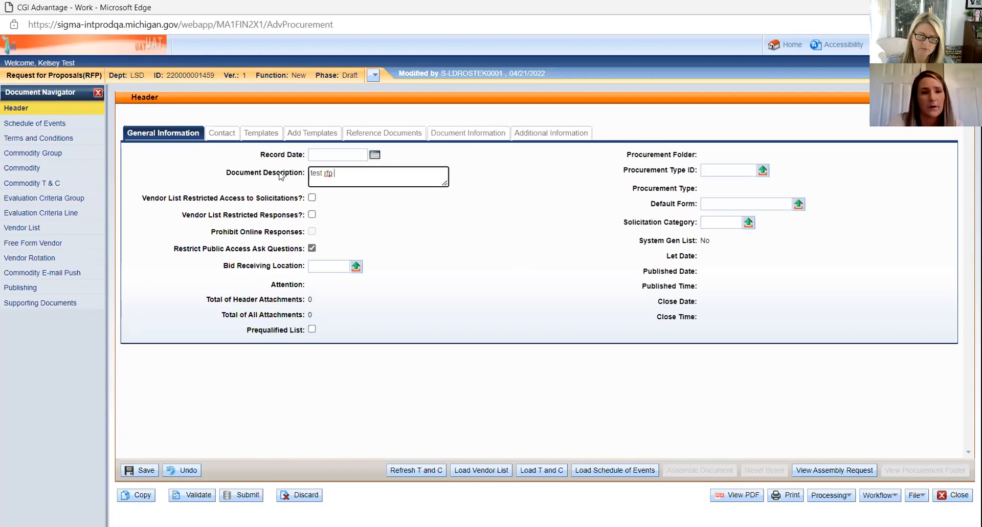
pyautogui.write('roofing')
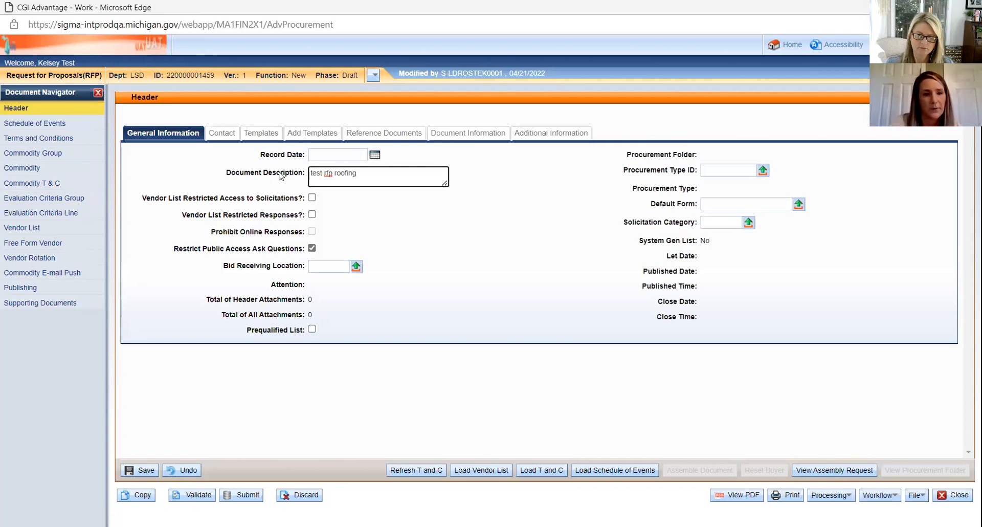
pyautogui.click(393, 220)
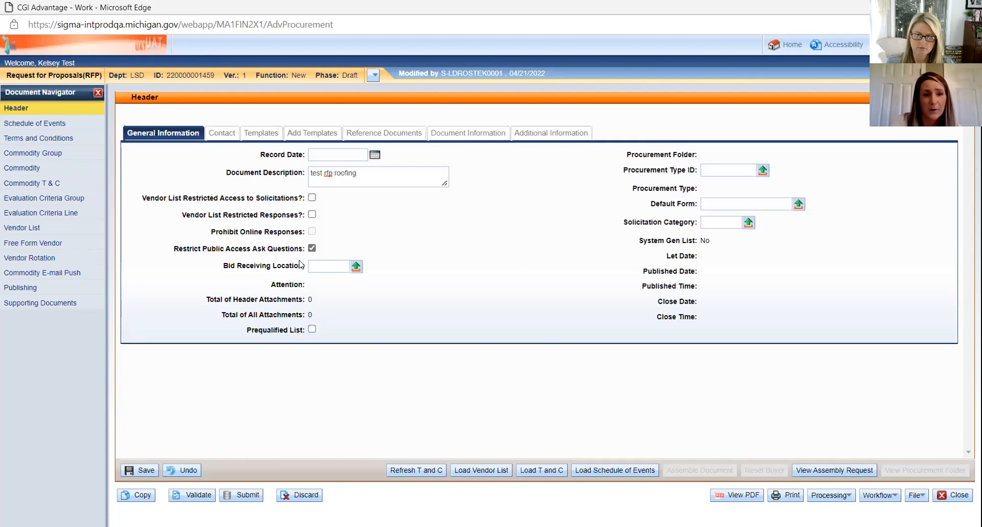
# Step: Choose bid receiving location LSDR1 and solicitation category 135 Construction from the pick lists
pyautogui.click(356, 267)
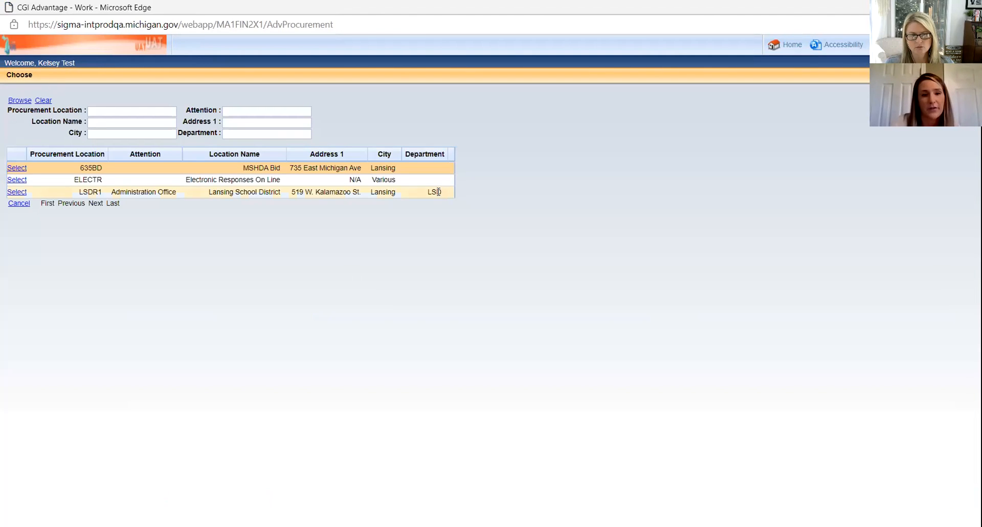
pyautogui.click(17, 196)
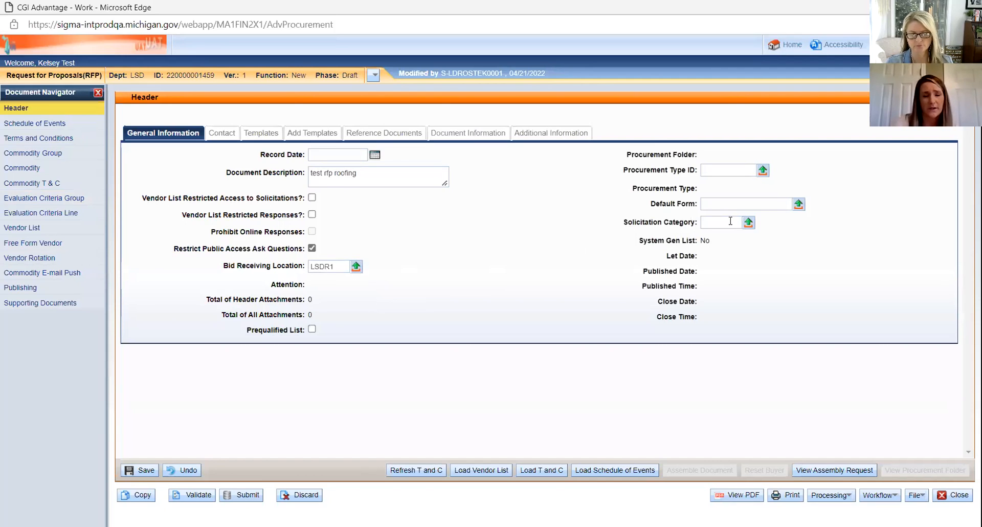
pyautogui.click(748, 225)
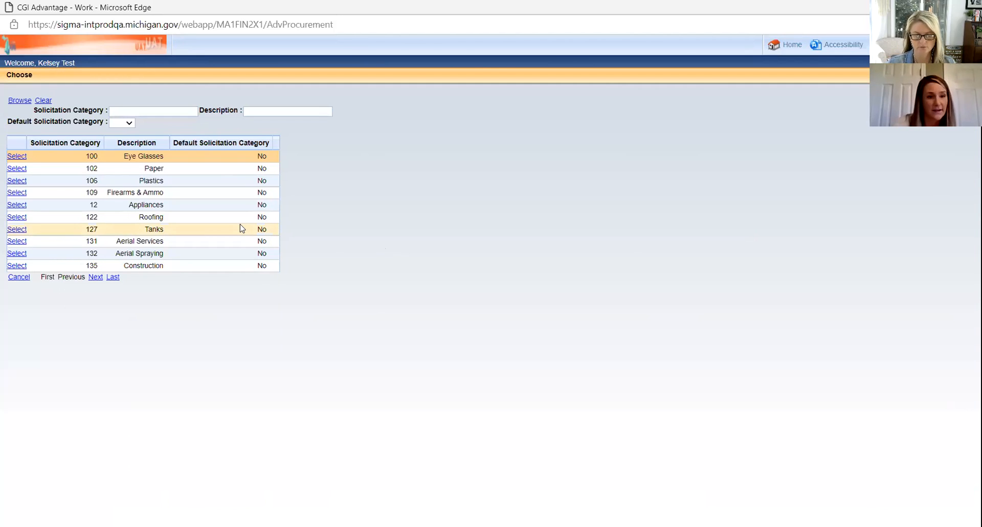
pyautogui.click(160, 107)
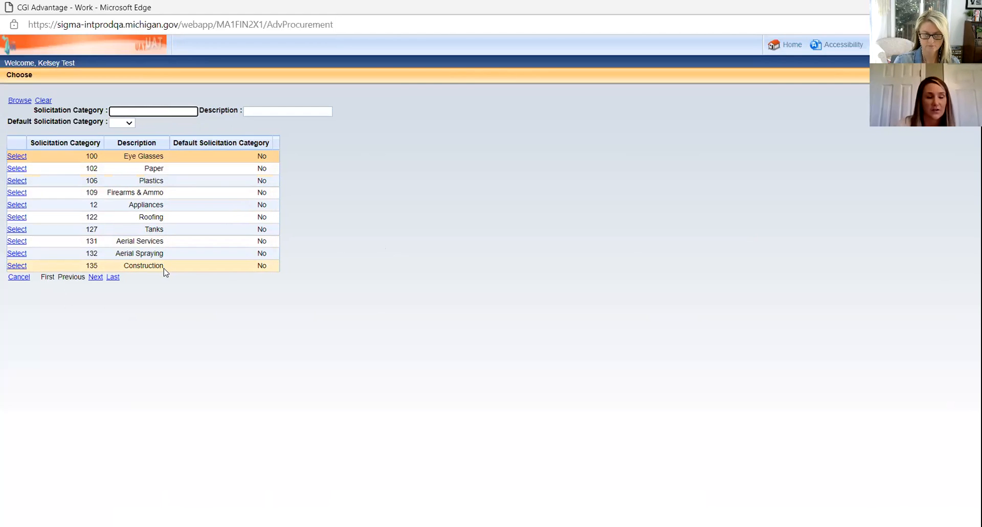
pyautogui.click(17, 266)
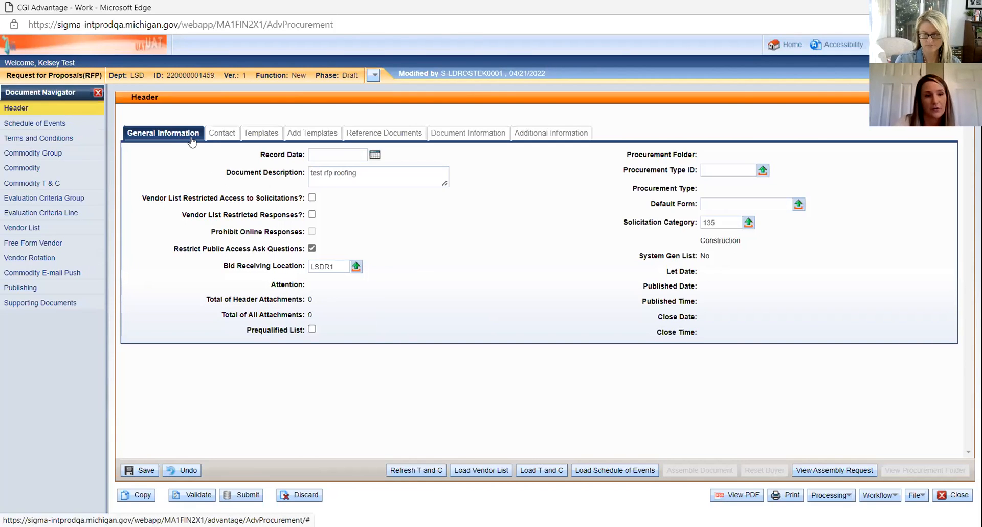
pyautogui.click(218, 141)
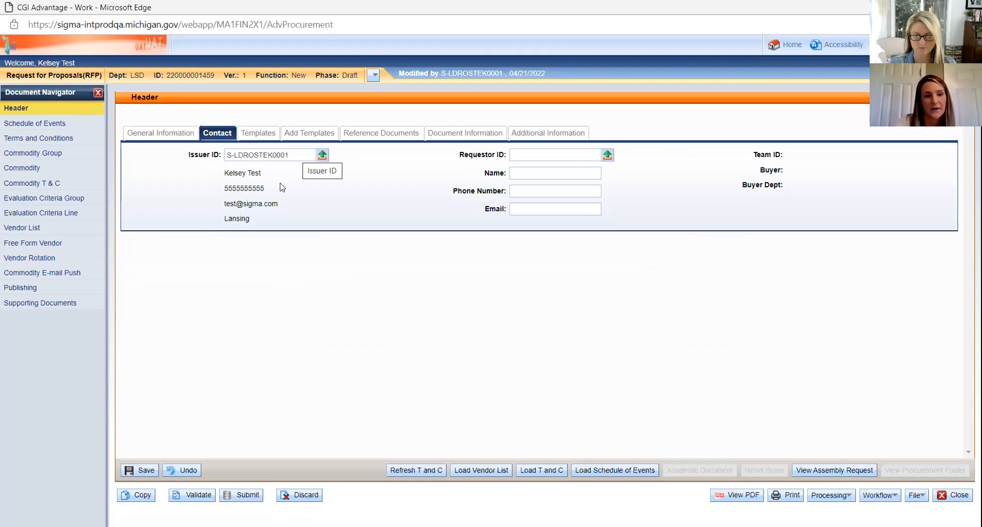
# Step: Paste the issuer's ID into Requestor ID to load the requestor's contact details
pyautogui.click(207, 160)
pyautogui.hotkey('ctrl', 'c')
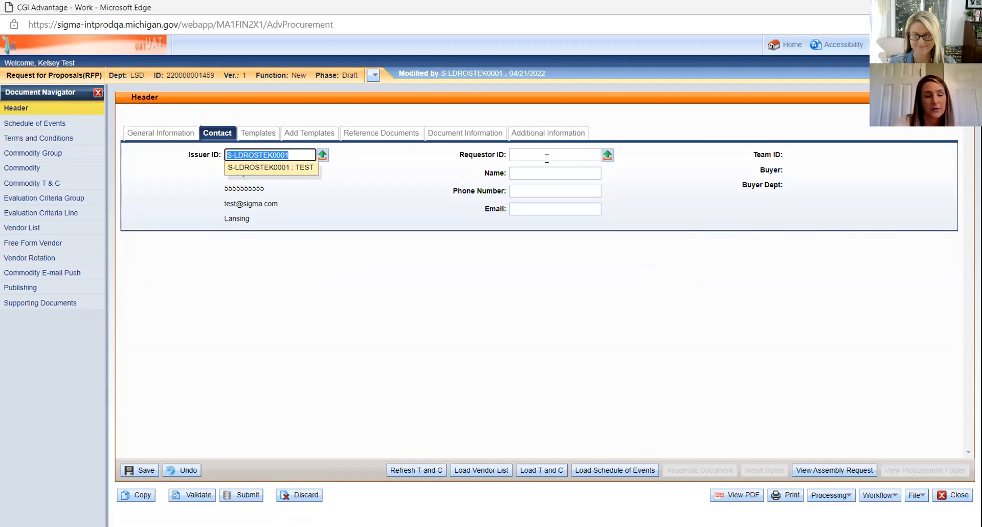
pyautogui.click(547, 157)
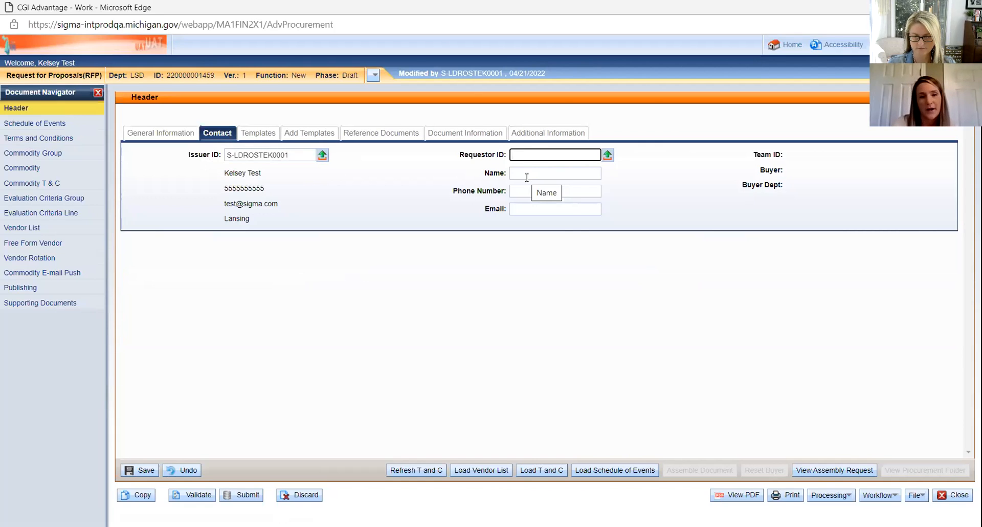
pyautogui.click(523, 177)
pyautogui.click(476, 175)
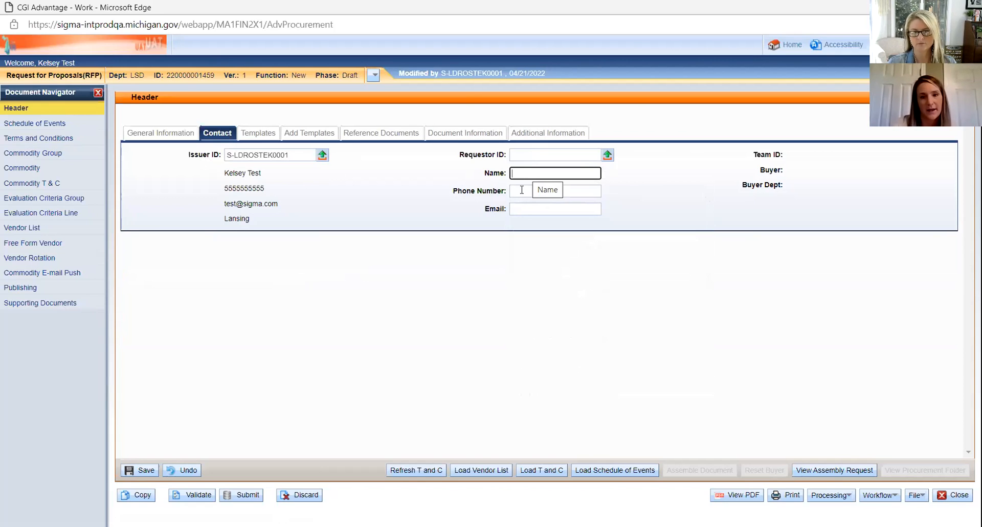
pyautogui.click(530, 158)
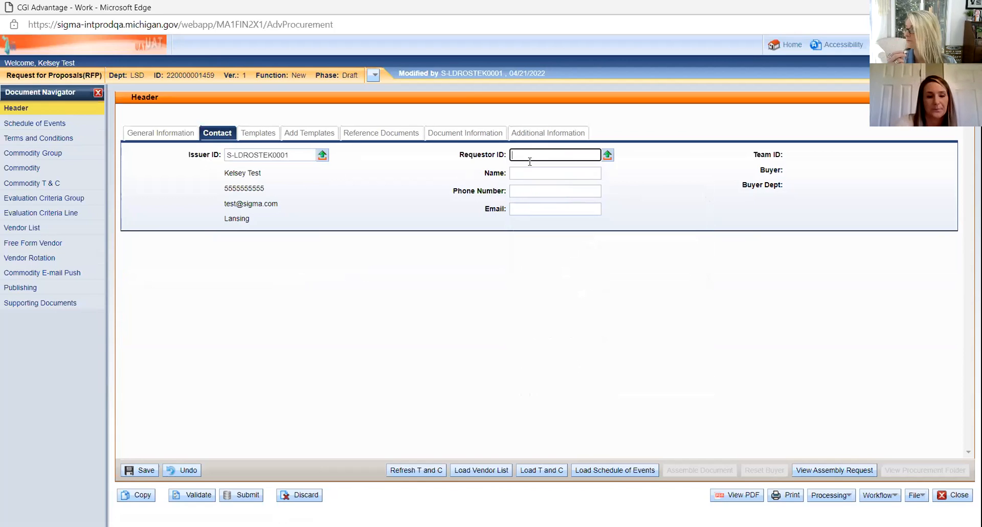
pyautogui.hotkey('ctrl', 'v')
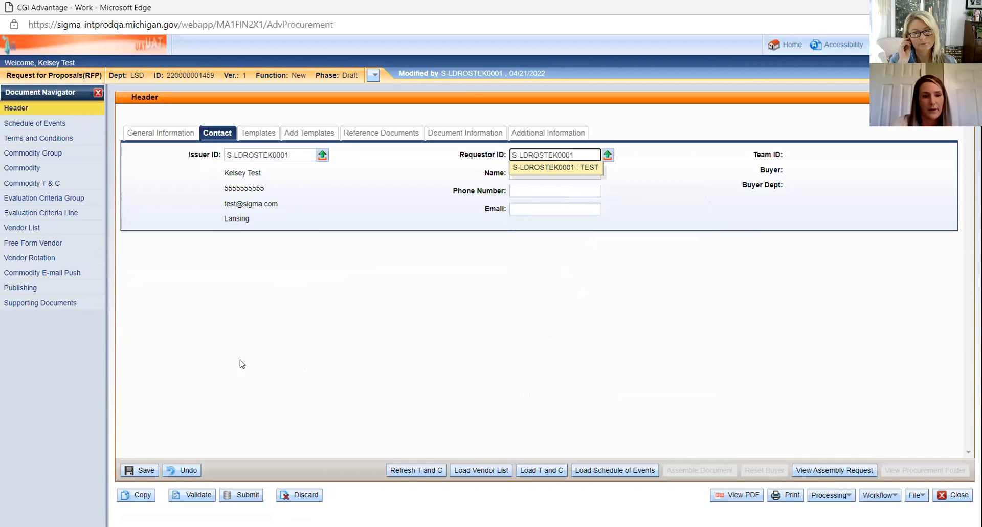
pyautogui.click(134, 473)
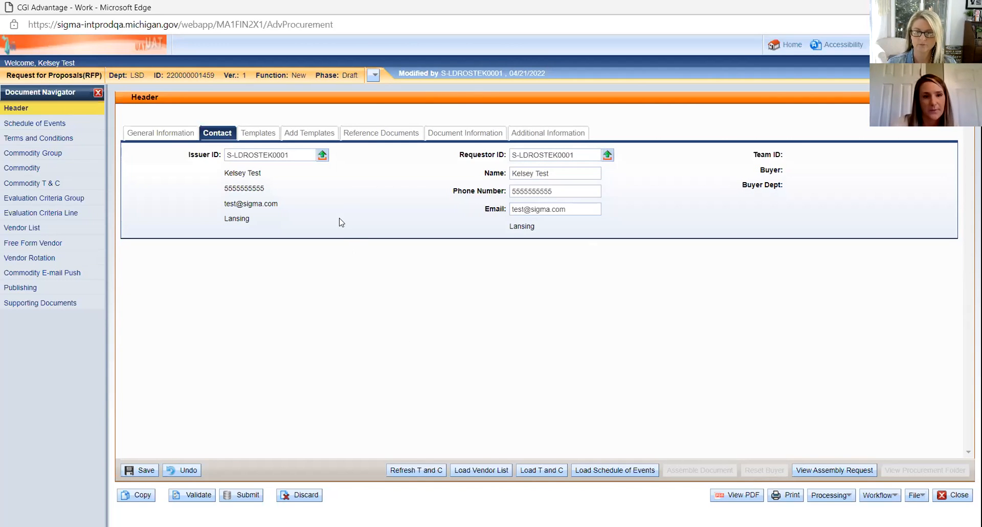
# Step: Browse the header's template, reference, document and additional info tabs, then add a commodity line
pyautogui.click(275, 136)
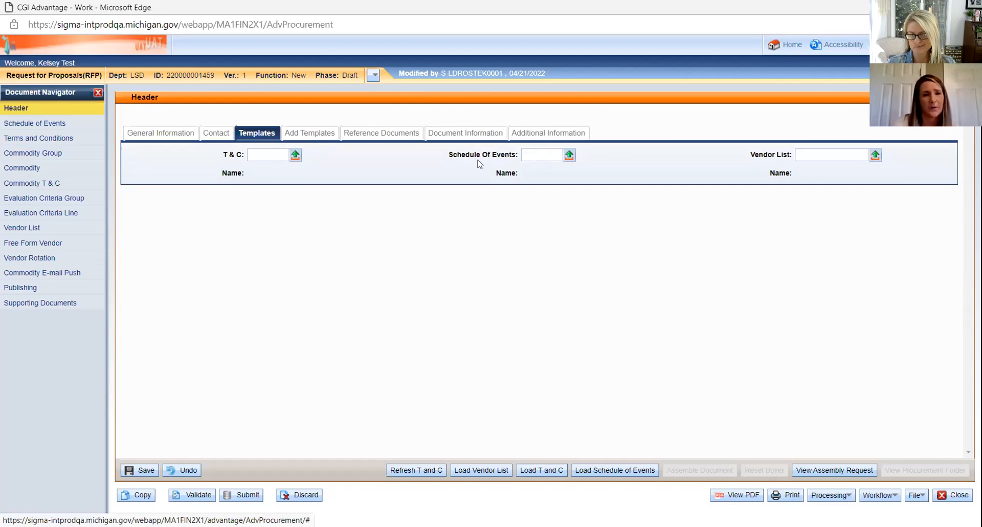
pyautogui.click(309, 133)
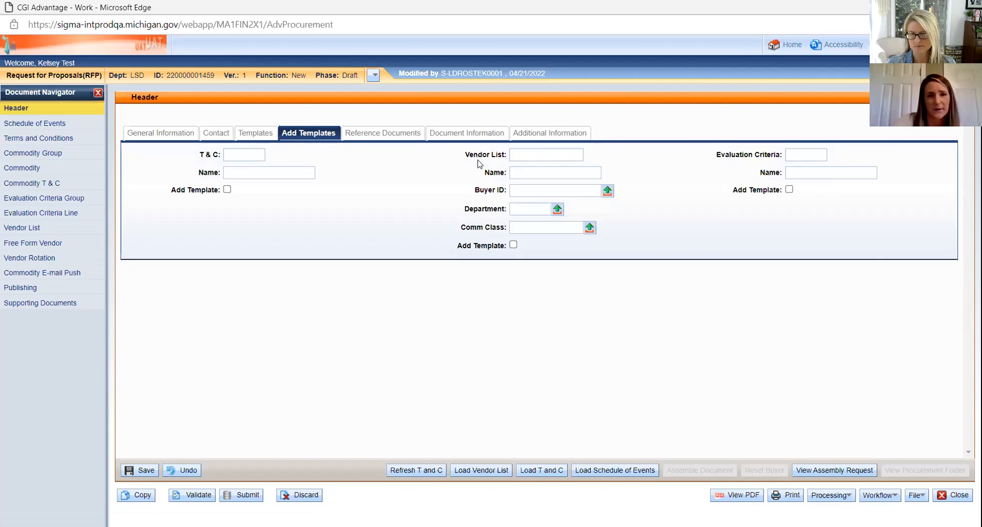
pyautogui.click(383, 133)
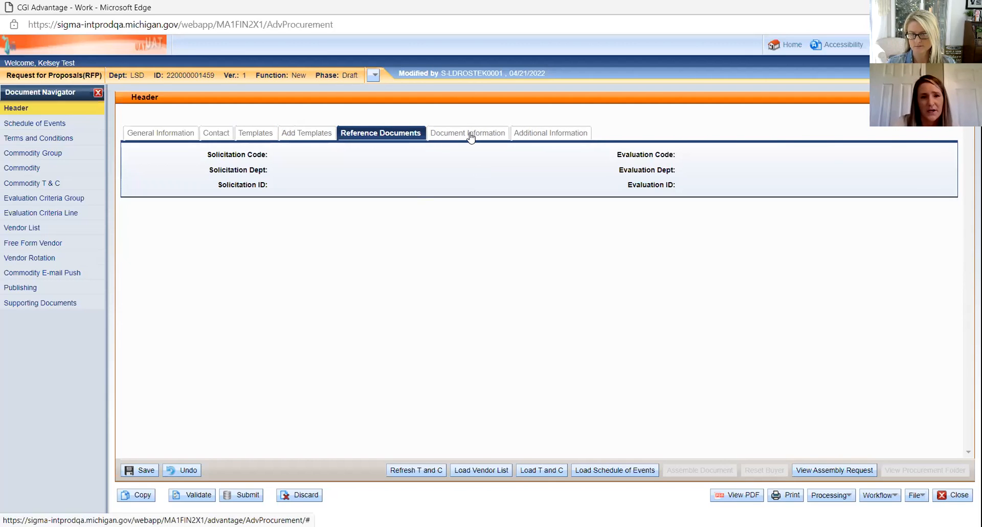
pyautogui.click(470, 136)
pyautogui.click(540, 133)
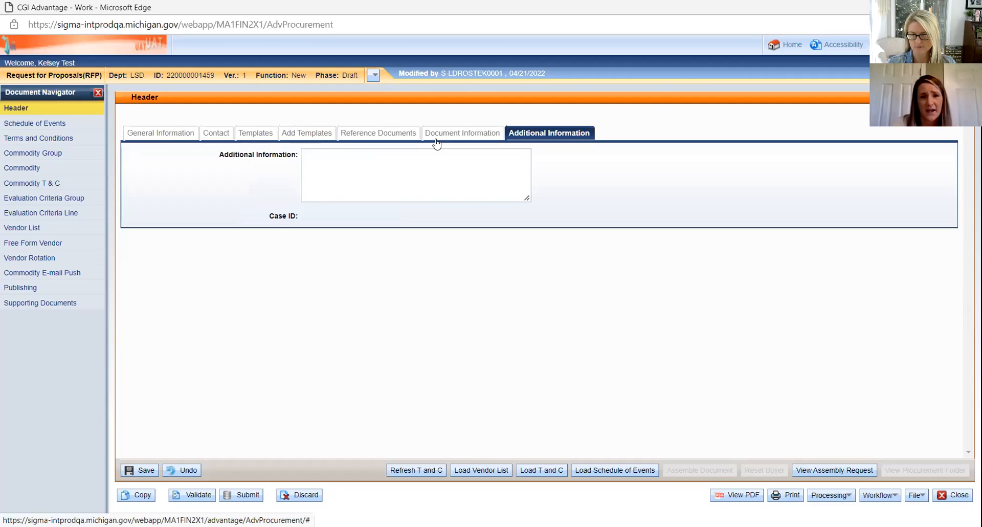
pyautogui.click(166, 134)
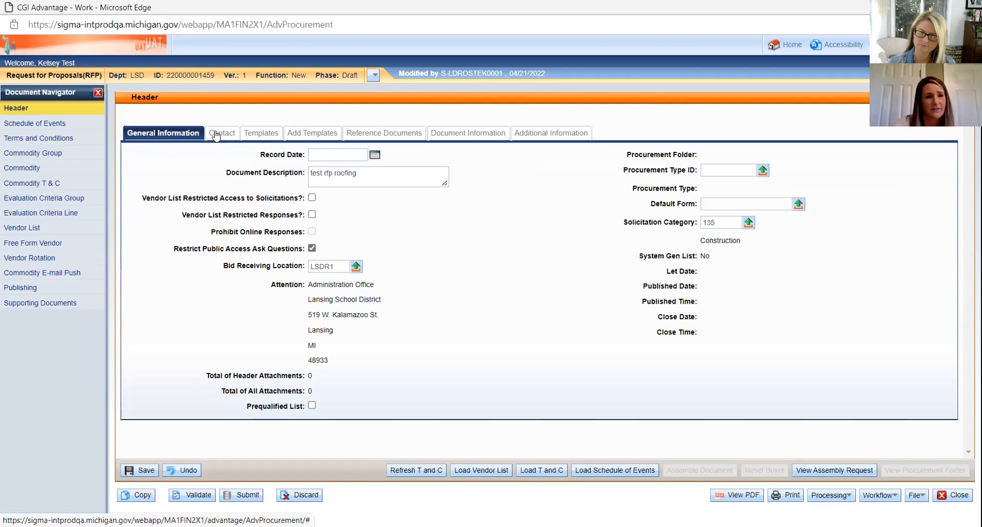
pyautogui.click(216, 134)
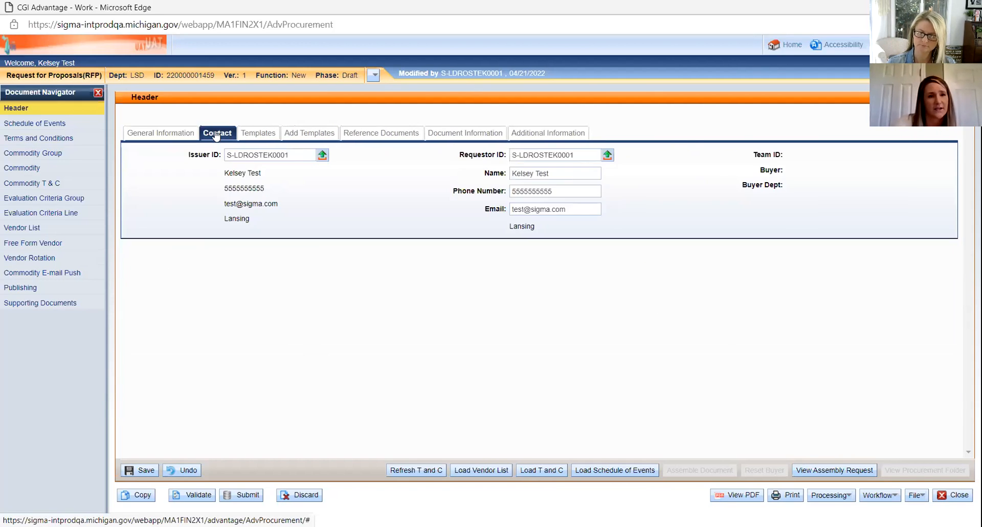
pyautogui.click(166, 135)
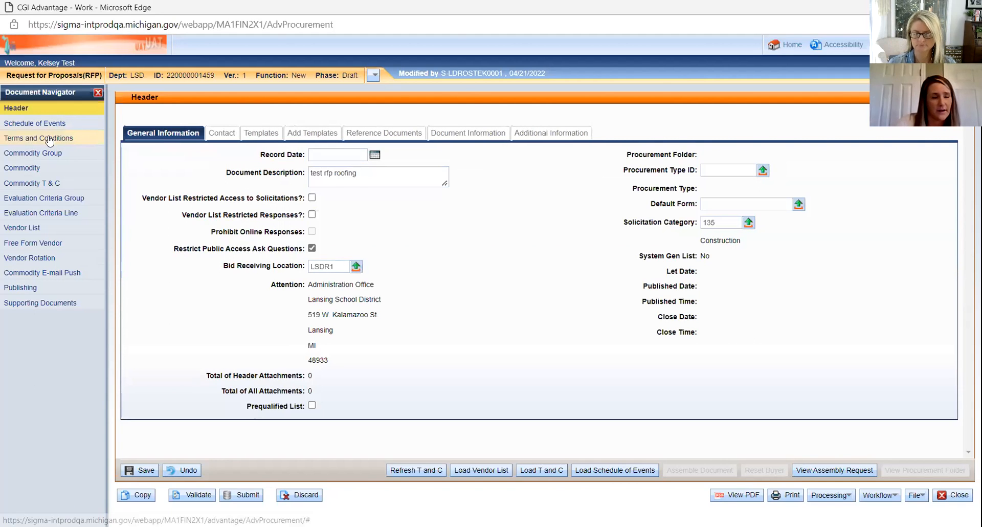
pyautogui.click(24, 171)
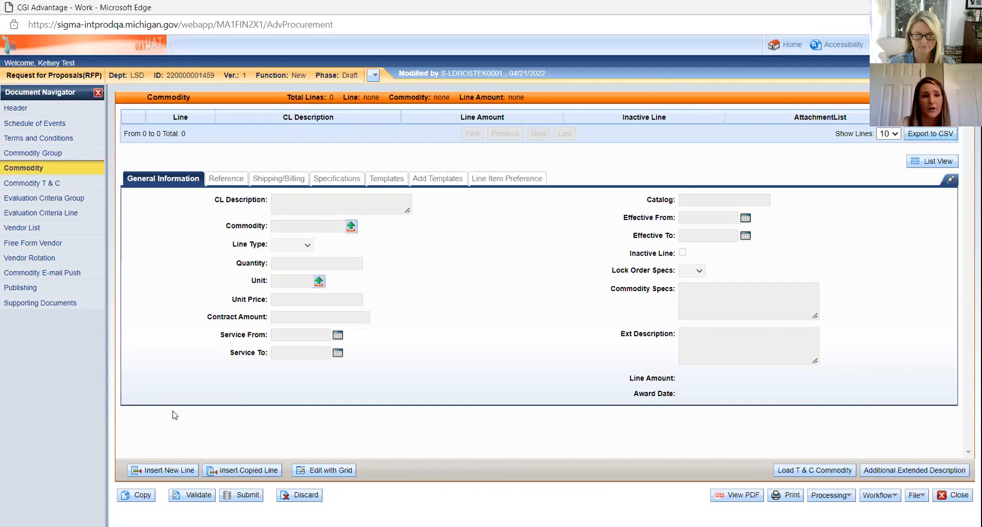
pyautogui.click(165, 470)
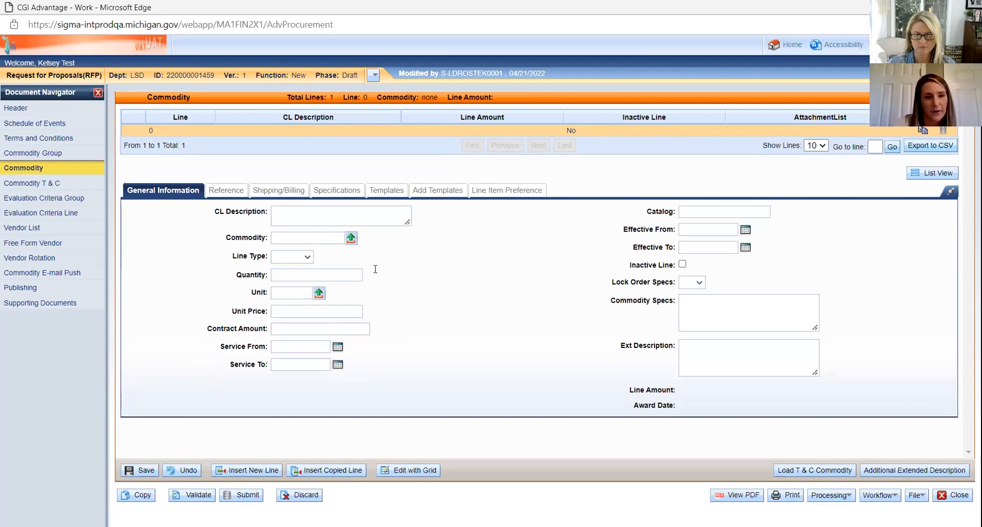
# Step: Open the commodity lookup from the first line's Commodity field
pyautogui.click(322, 237)
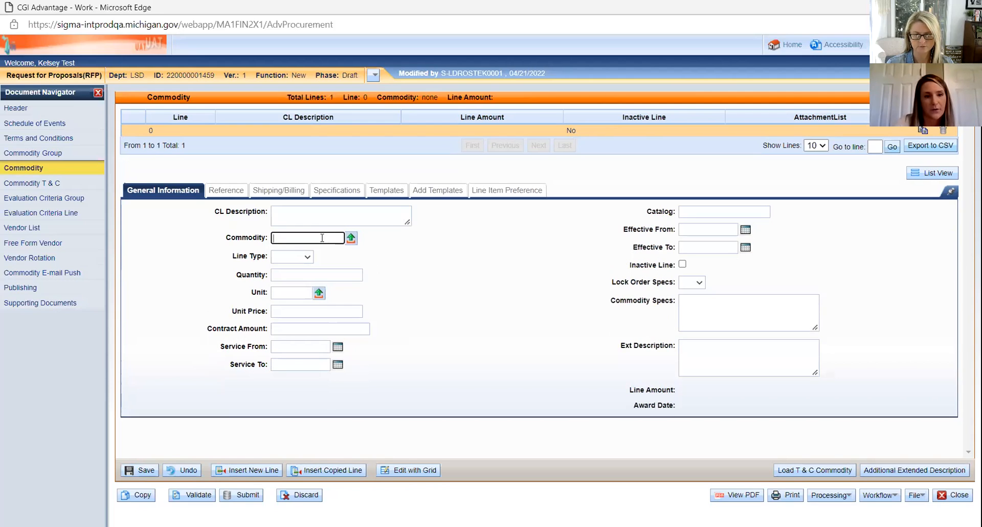
pyautogui.click(351, 239)
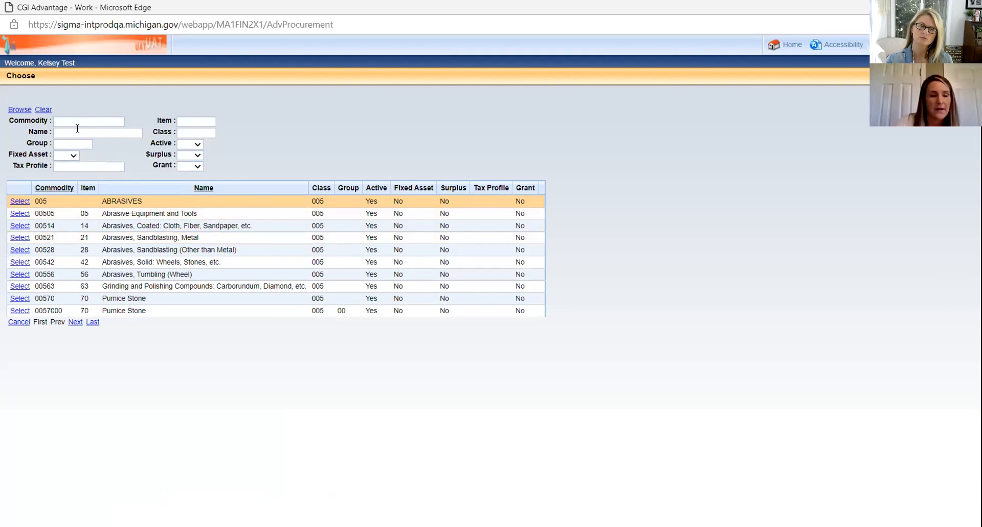
# Step: Search commodity names for roofing, then ROOF, and pick 14560 Roofing
pyautogui.click(46, 132)
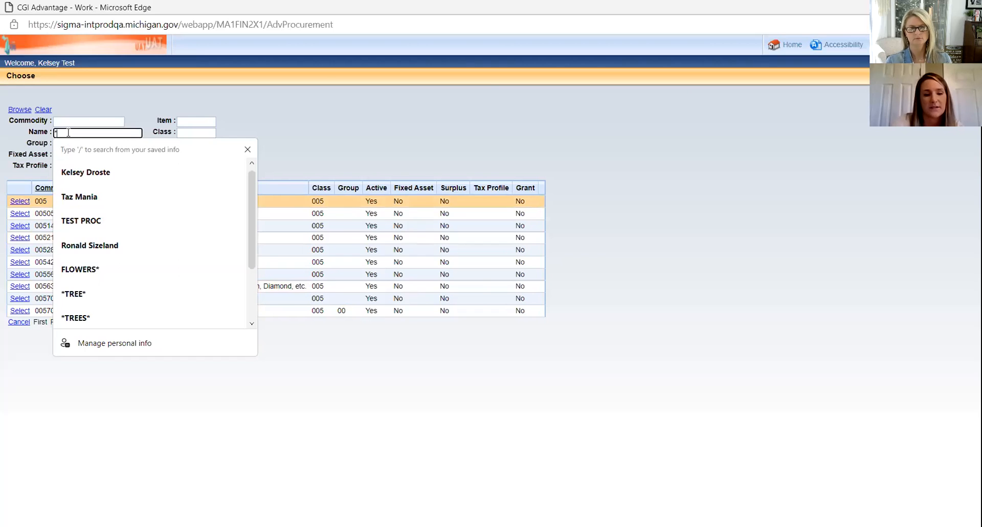
pyautogui.write('ro')
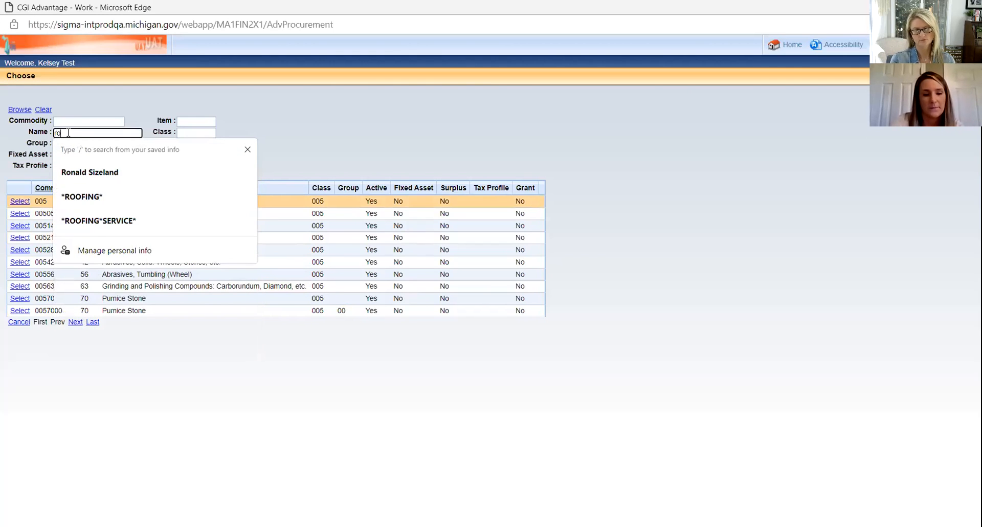
pyautogui.write('ofing')
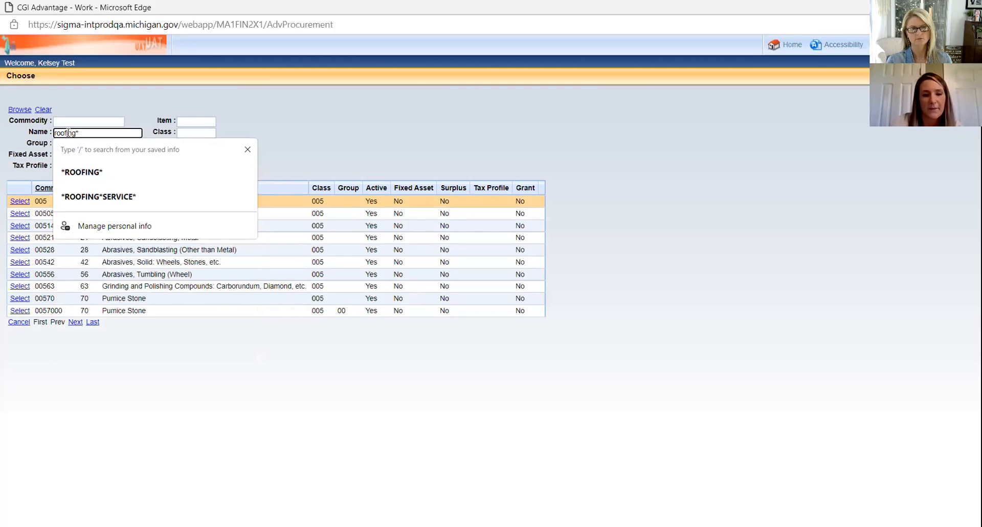
pyautogui.write('*')
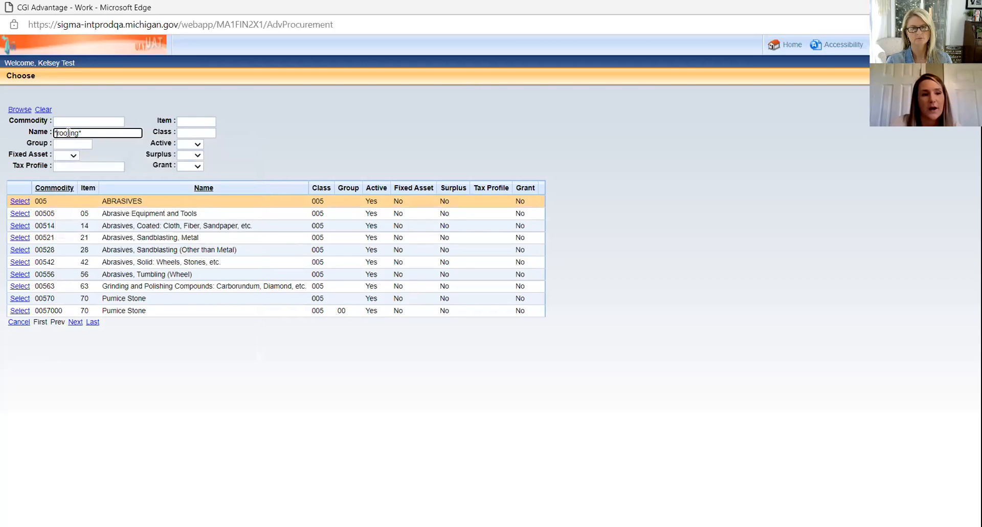
pyautogui.click(105, 134)
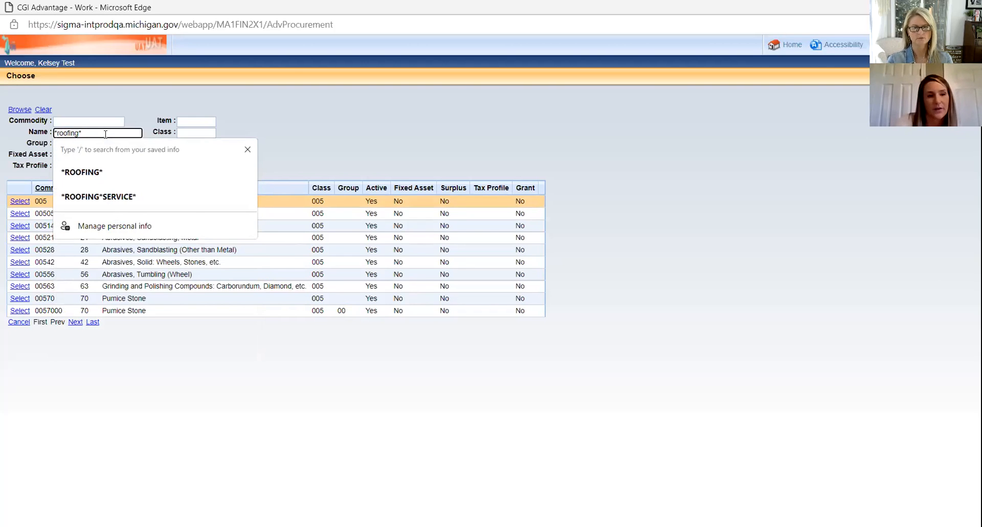
pyautogui.press('Return')
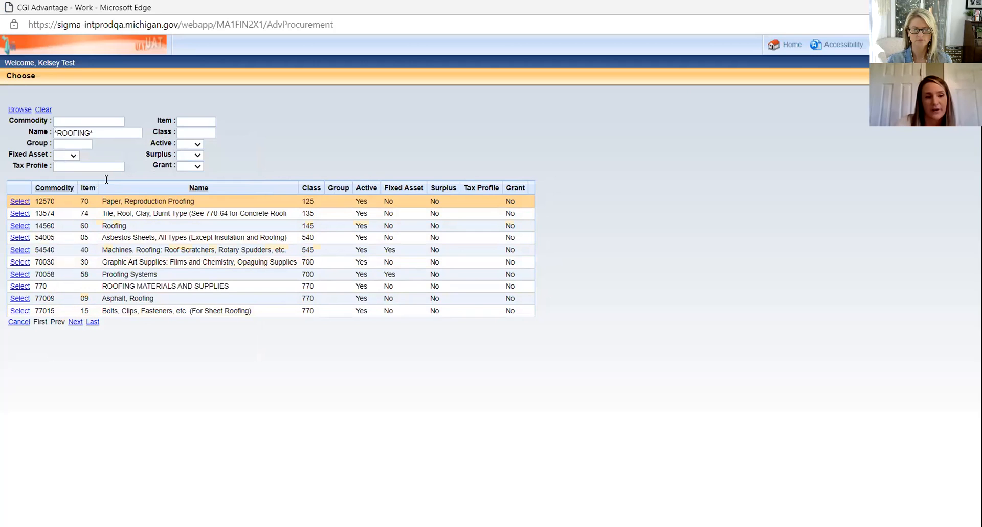
pyautogui.click(90, 131)
pyautogui.press('BackSpace')
pyautogui.press('BackSpace')
pyautogui.press('BackSpace')
pyautogui.press('Return')
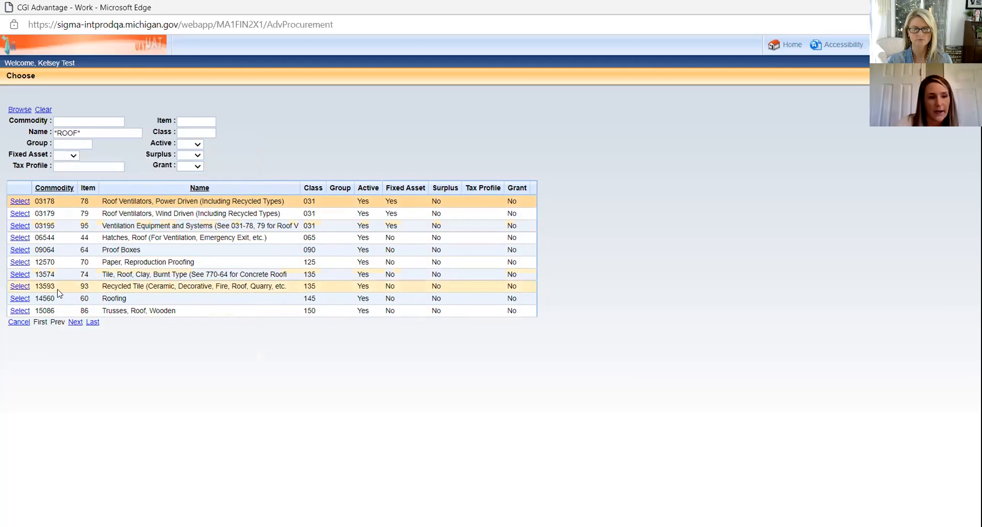
pyautogui.click(19, 299)
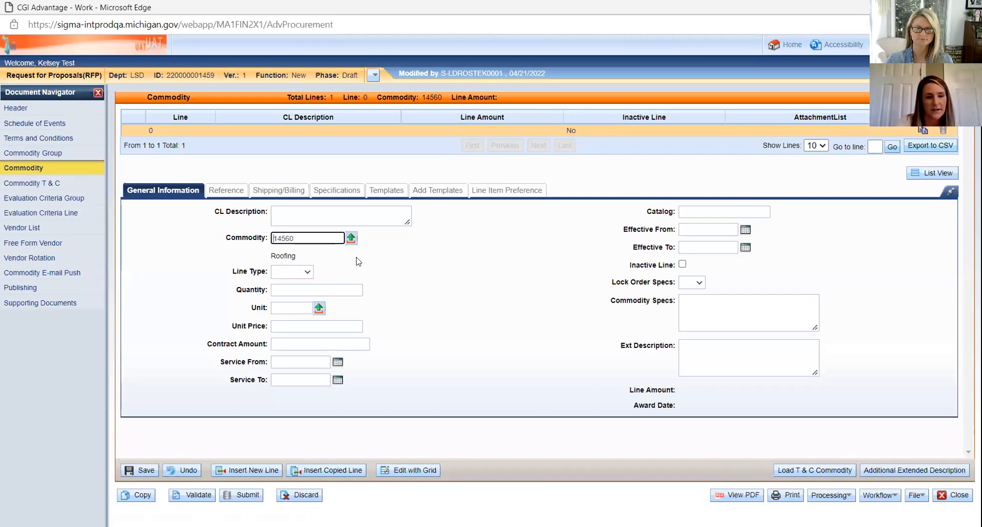
# Step: Make the Roofing line a Service line with a 50000.00 contract amount
pyautogui.click(316, 271)
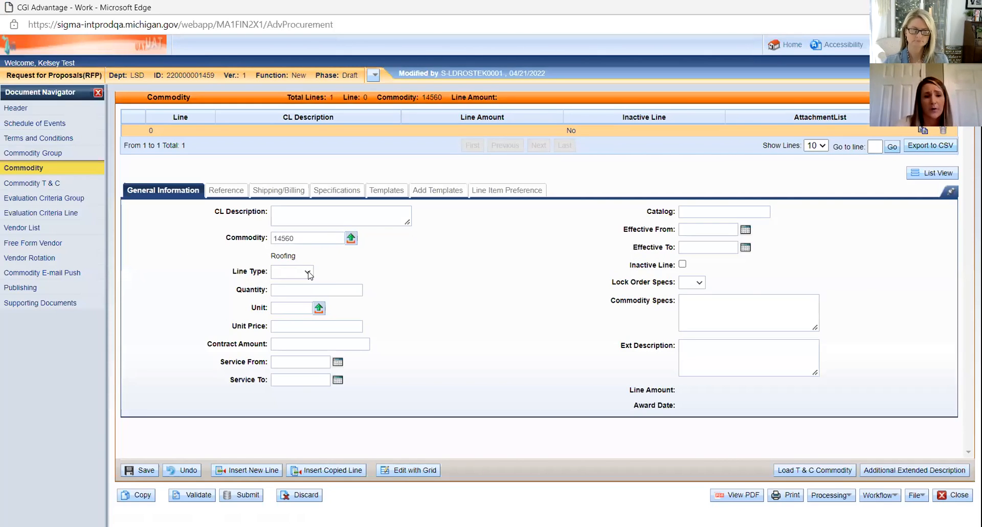
pyautogui.click(308, 272)
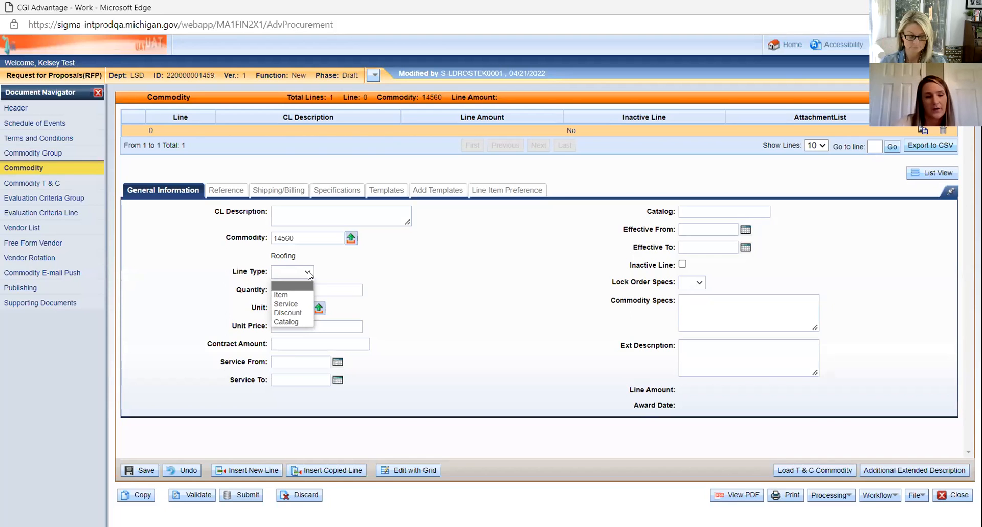
pyautogui.click(290, 305)
pyautogui.click(342, 278)
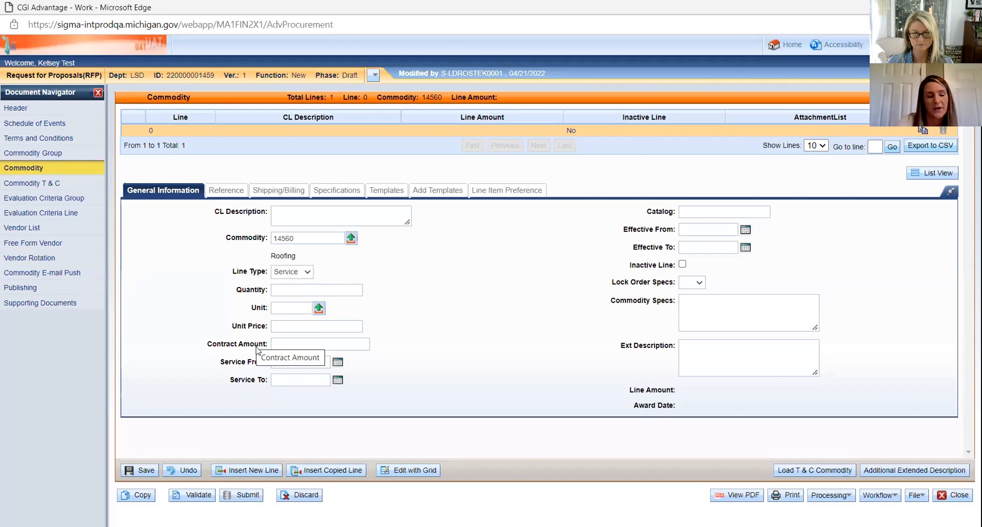
pyautogui.click(285, 347)
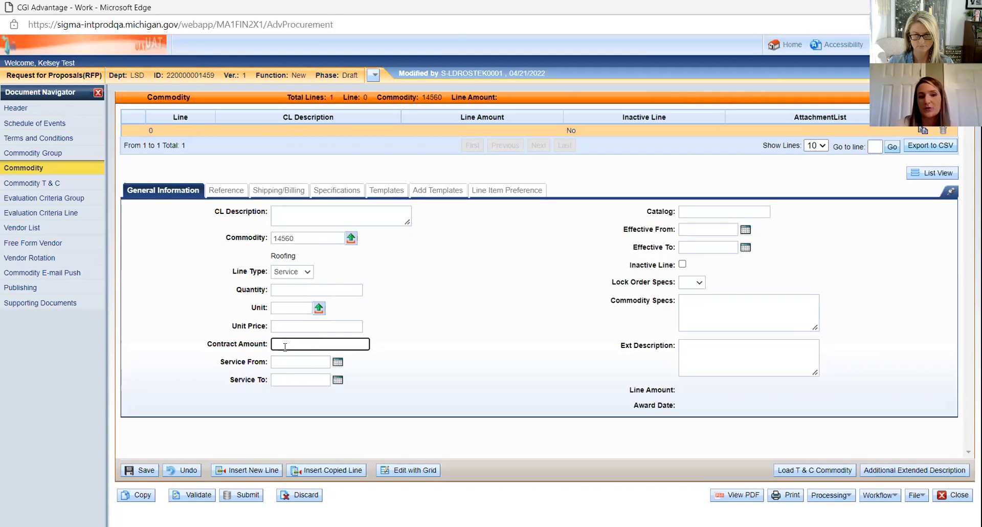
pyautogui.write('5')
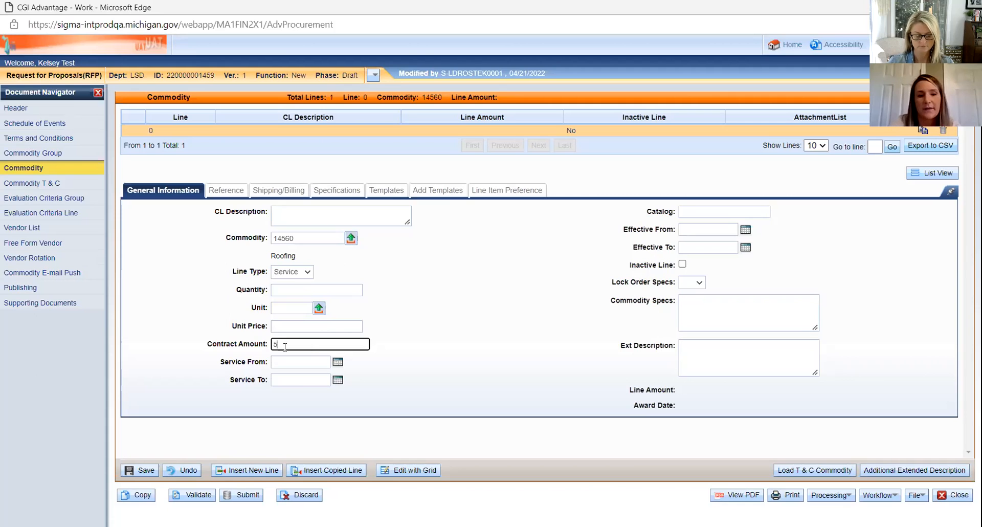
pyautogui.write('0000.00')
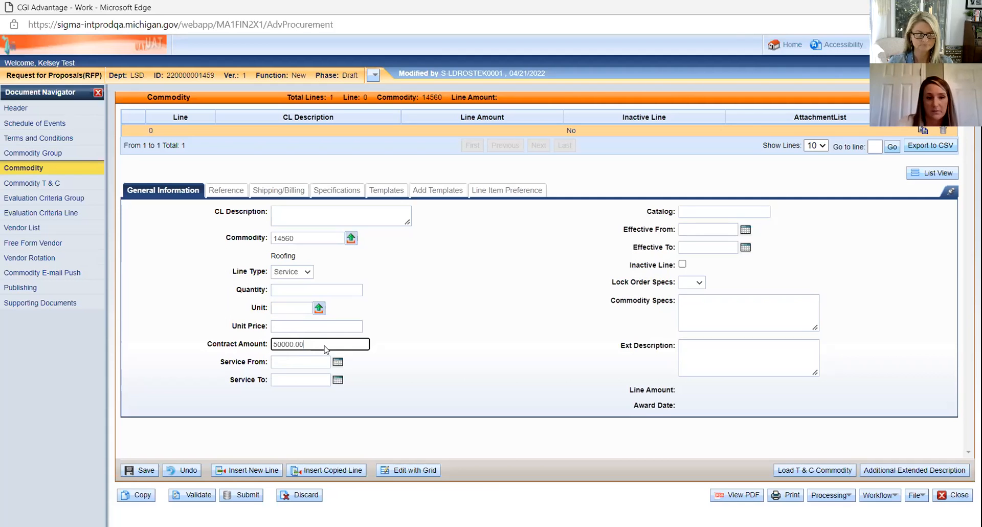
# Step: Save the Roofing line and set its service period from 4/21/2022 to 5/12/2022
pyautogui.click(148, 469)
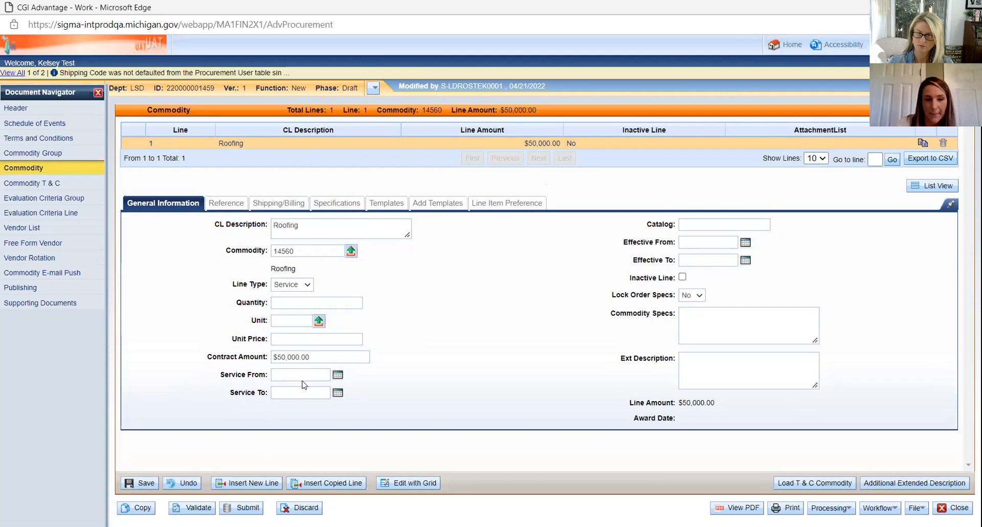
pyautogui.click(339, 378)
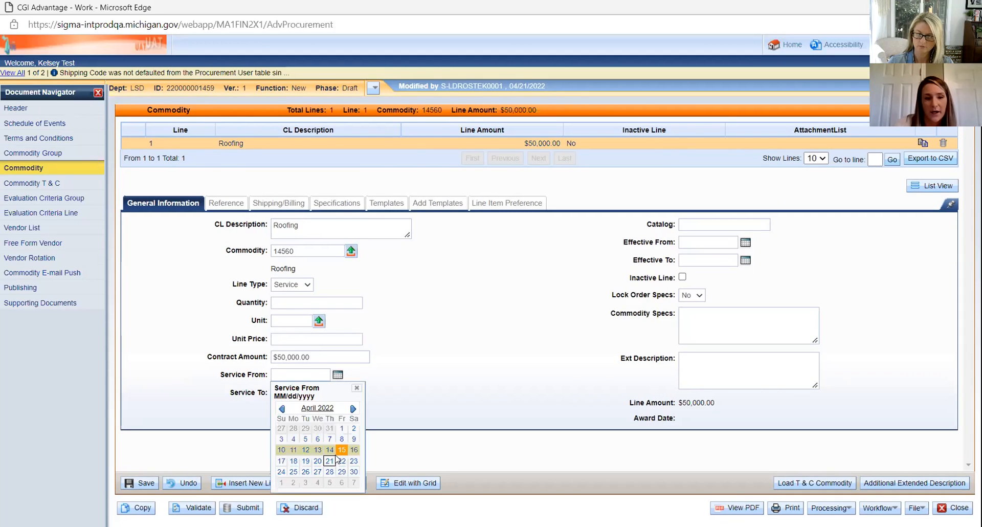
pyautogui.click(332, 398)
pyautogui.click(337, 393)
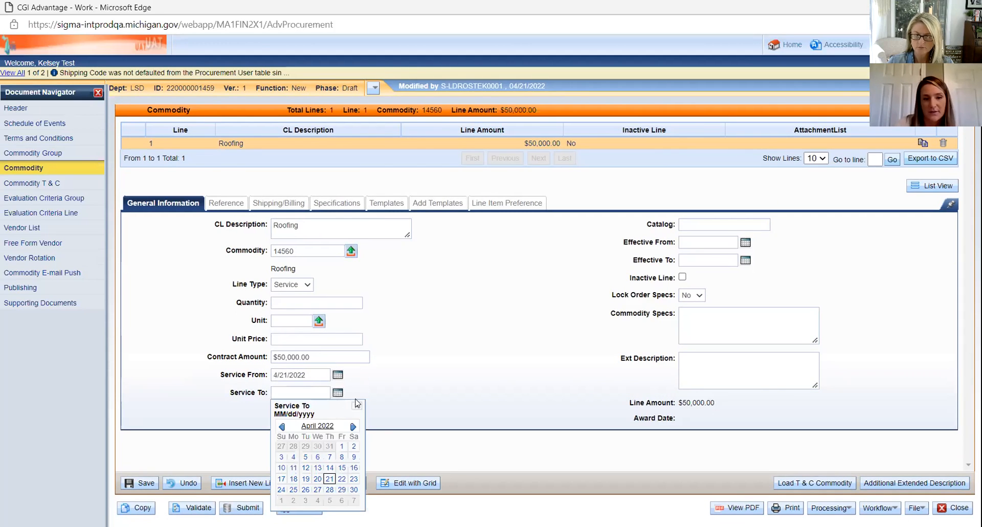
pyautogui.click(353, 426)
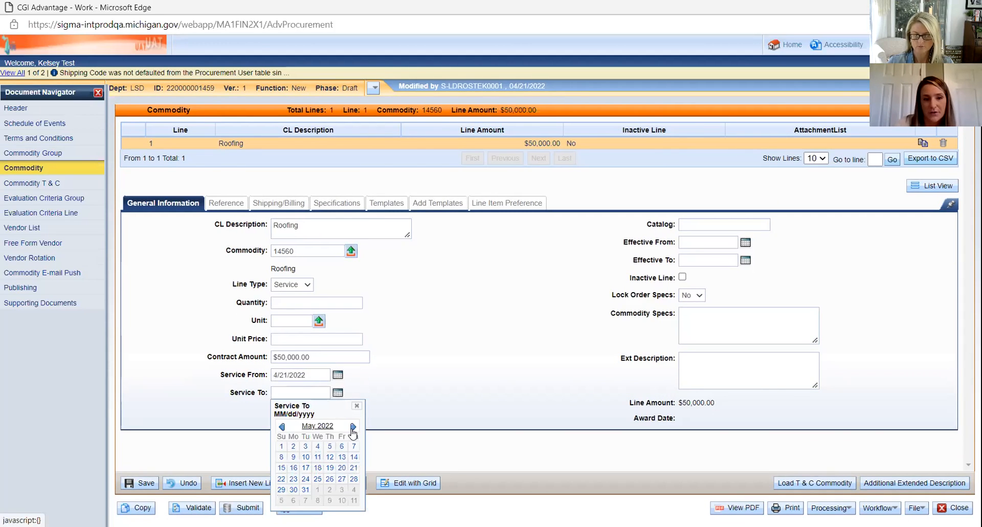
pyautogui.click(329, 457)
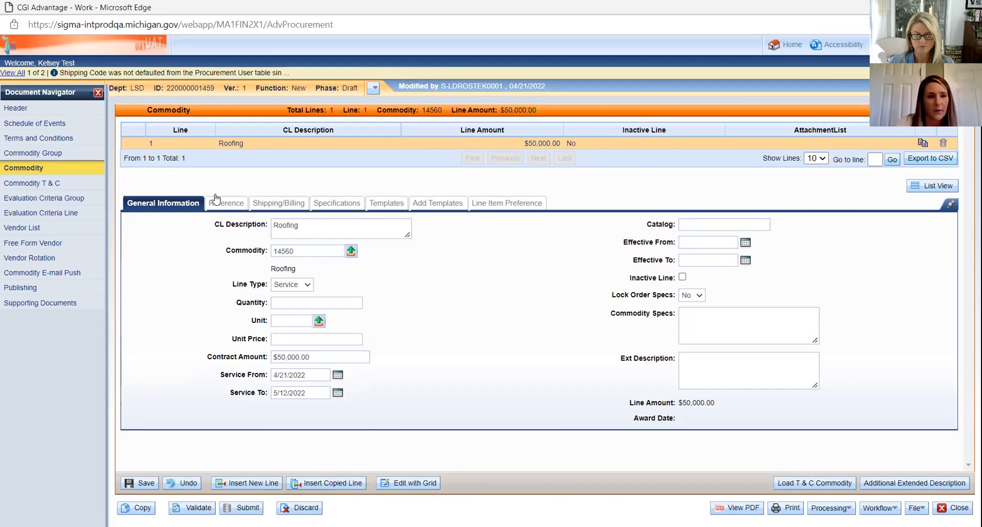
pyautogui.click(274, 205)
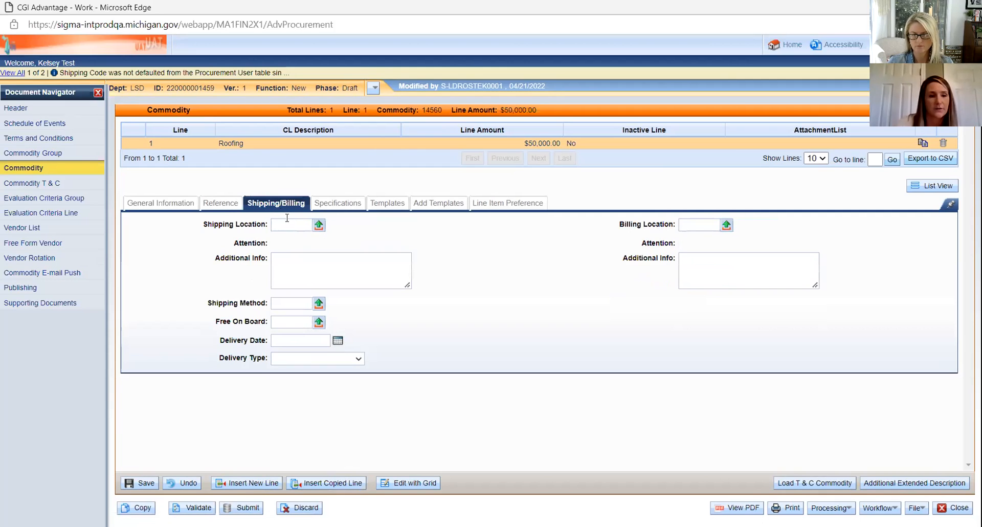
# Step: Set billing location LSDB1 (Lansing School District), then view the Commodity E-mail Push section
pyautogui.click(726, 228)
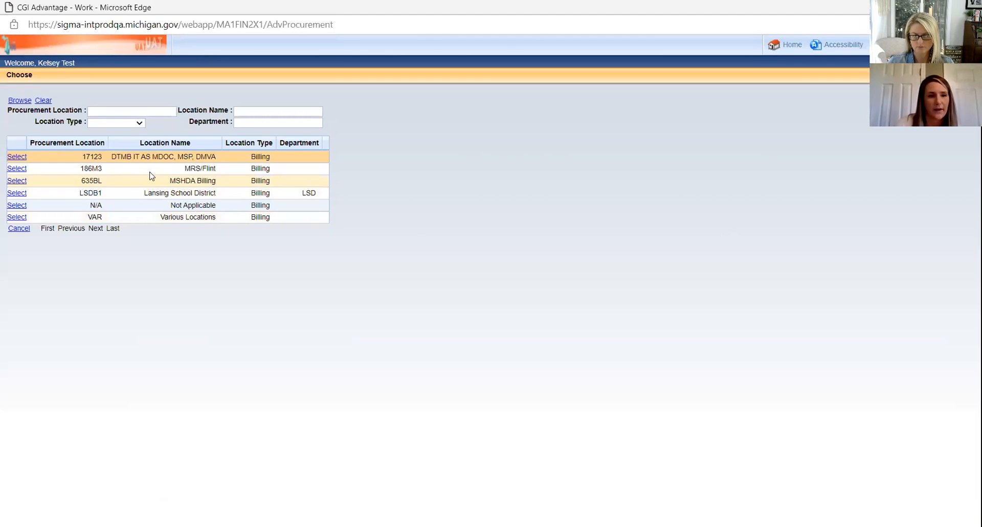
pyautogui.click(17, 193)
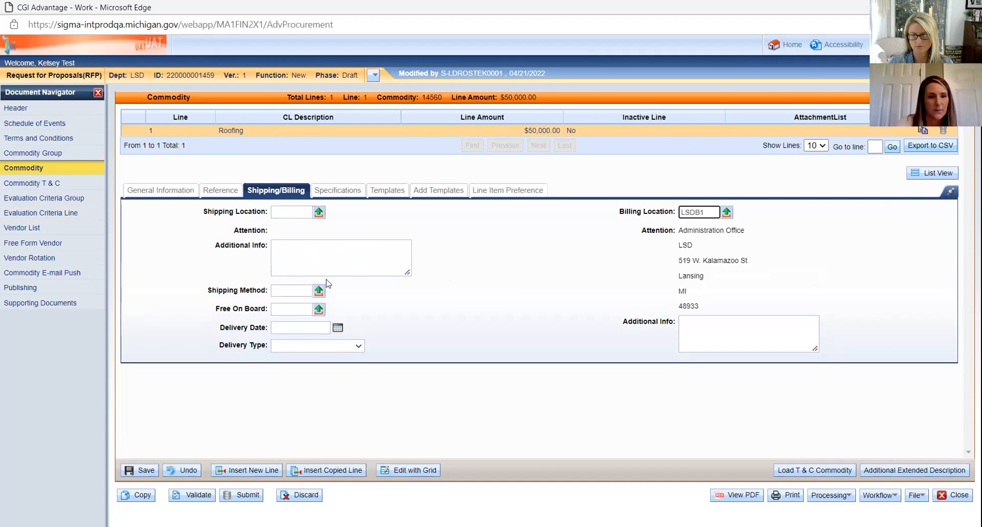
pyautogui.click(143, 192)
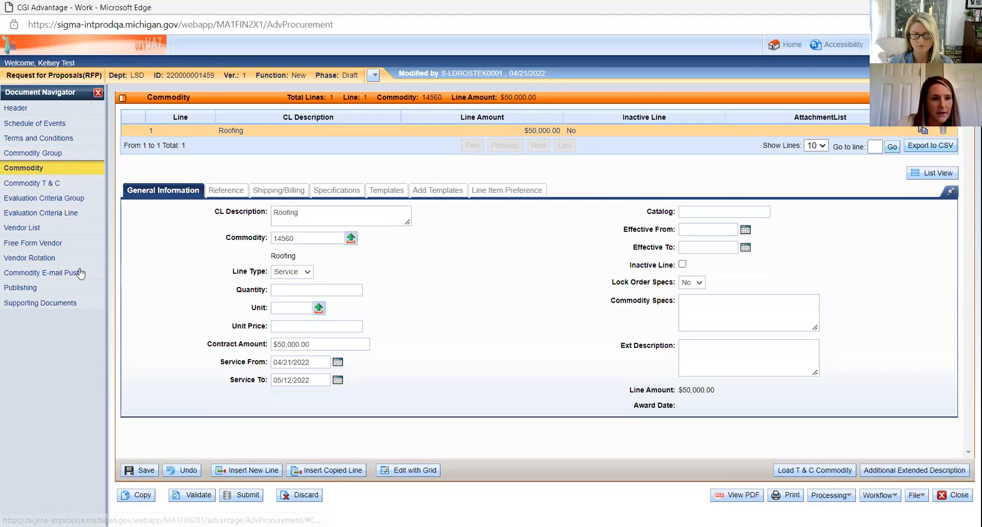
pyautogui.click(50, 273)
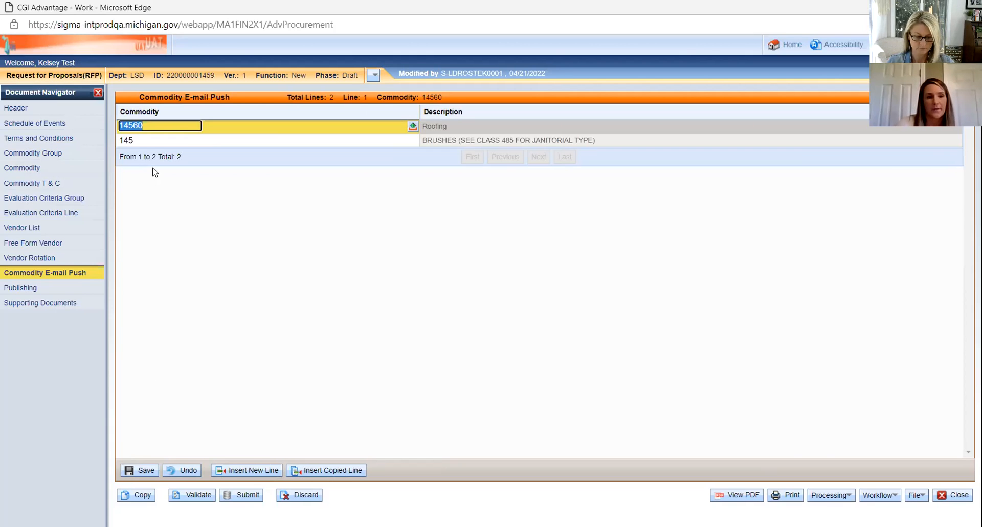
# Step: Open the RFP's Publishing section, where the let, close and bid opening dates are still empty
pyautogui.click(26, 289)
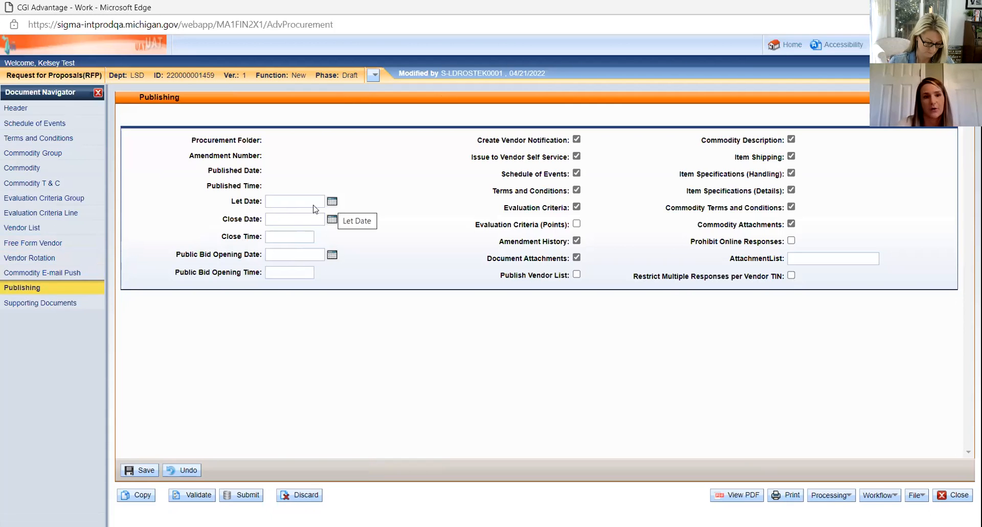
# Step: Pick 04/21/2022 as the let date and 05/26/2022 as the close date from the calendars
pyautogui.click(332, 201)
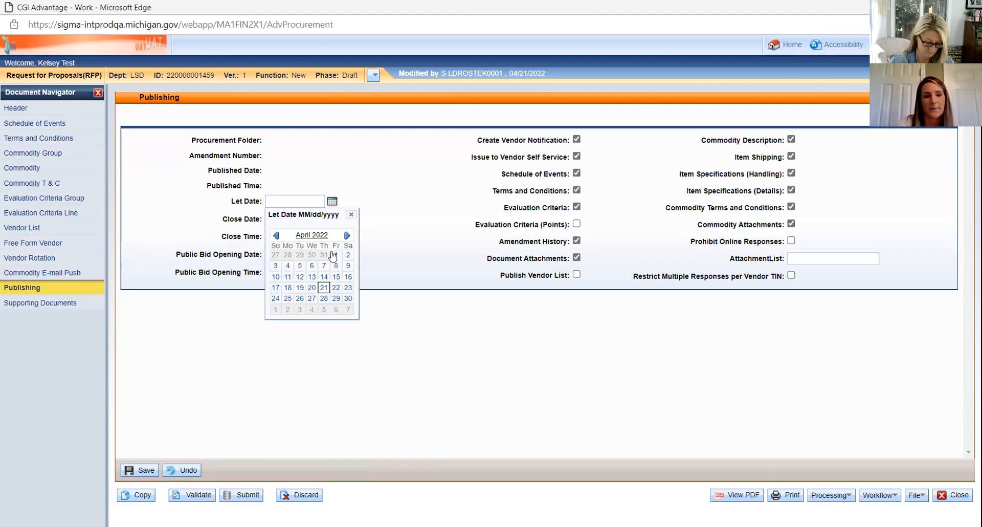
pyautogui.click(322, 288)
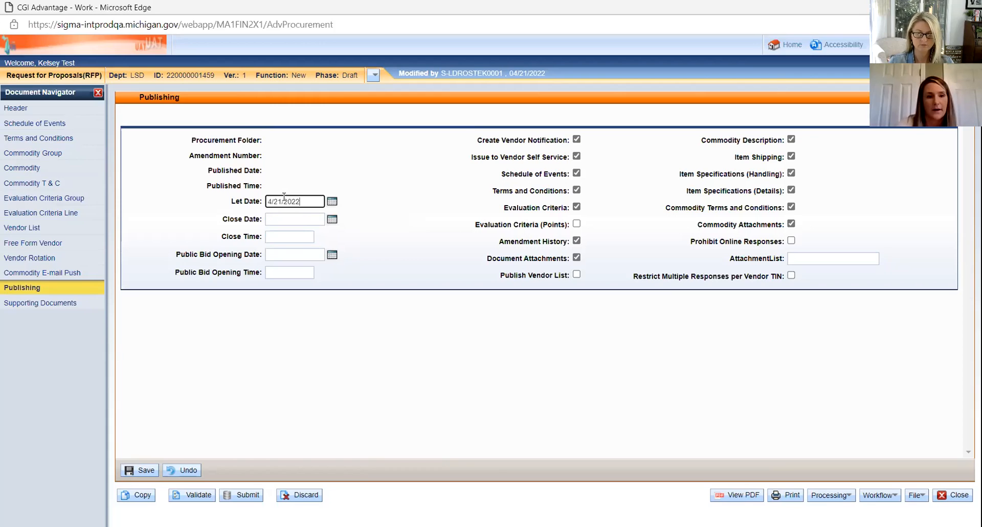
pyautogui.click(332, 220)
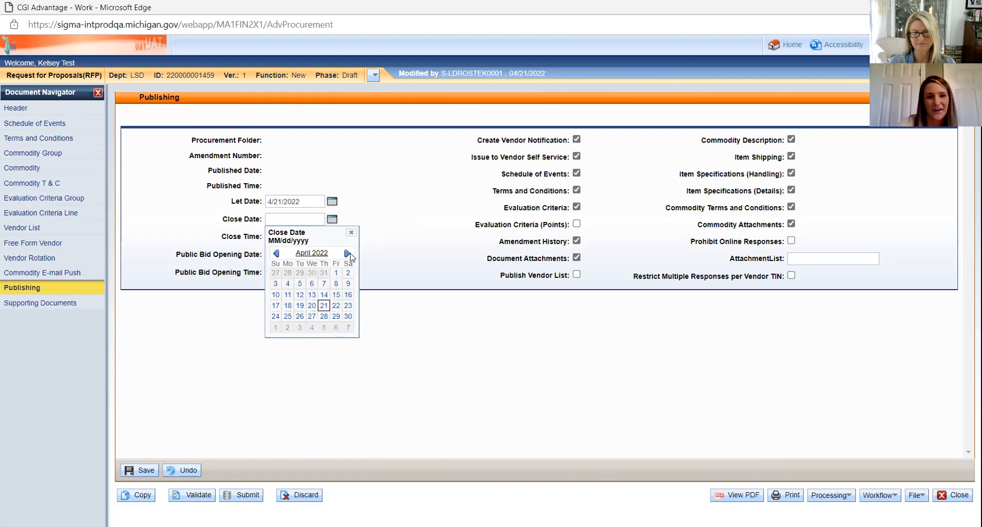
pyautogui.click(347, 253)
pyautogui.click(324, 305)
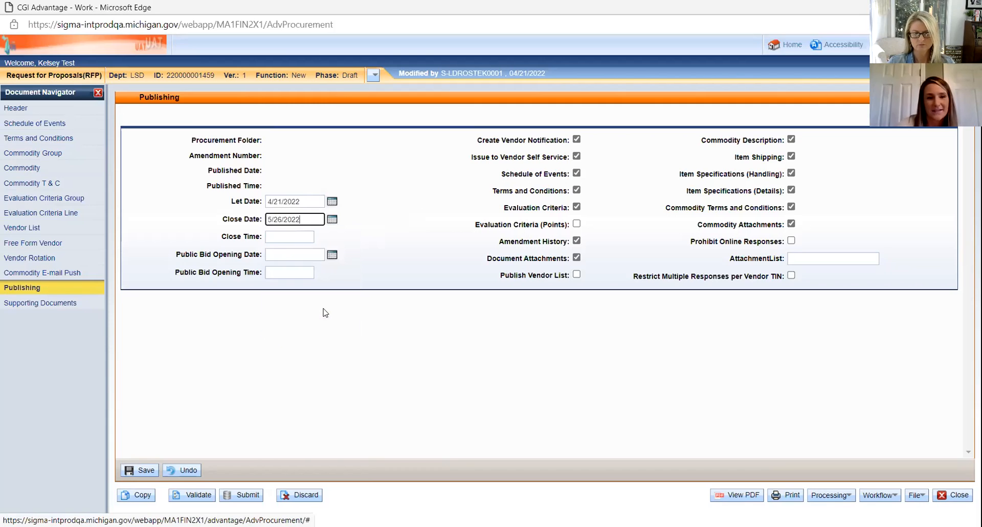
pyautogui.click(294, 239)
pyautogui.click(294, 238)
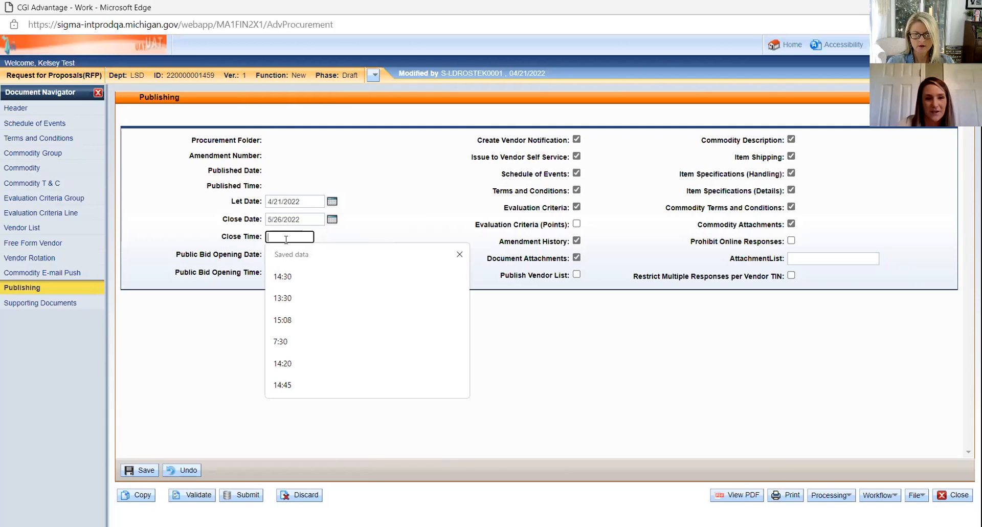
# Step: Enter 14:30 as the RFP's close time
pyautogui.write('14:30')
pyautogui.click(424, 236)
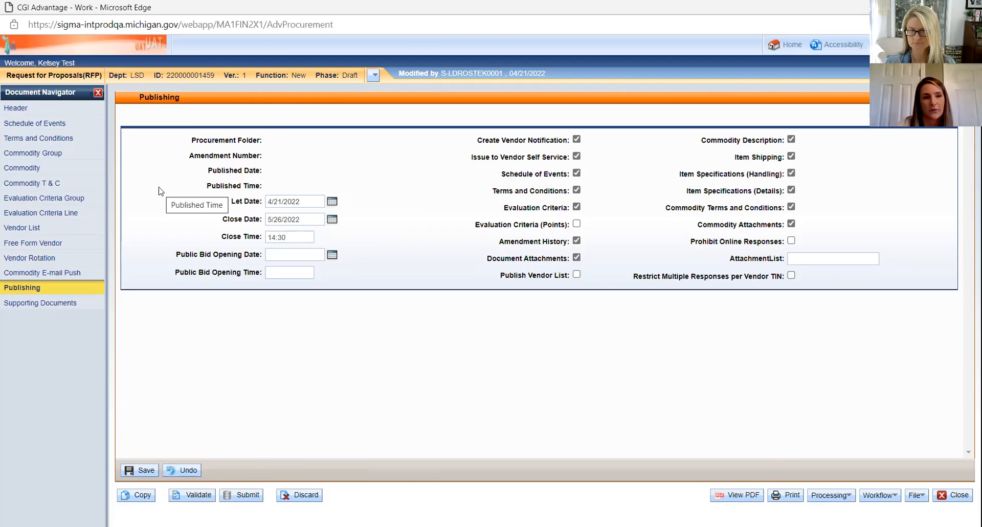
# Step: Add Schedule of Events line 1 with event code DEMO (Vendor Demonstration)
pyautogui.click(57, 127)
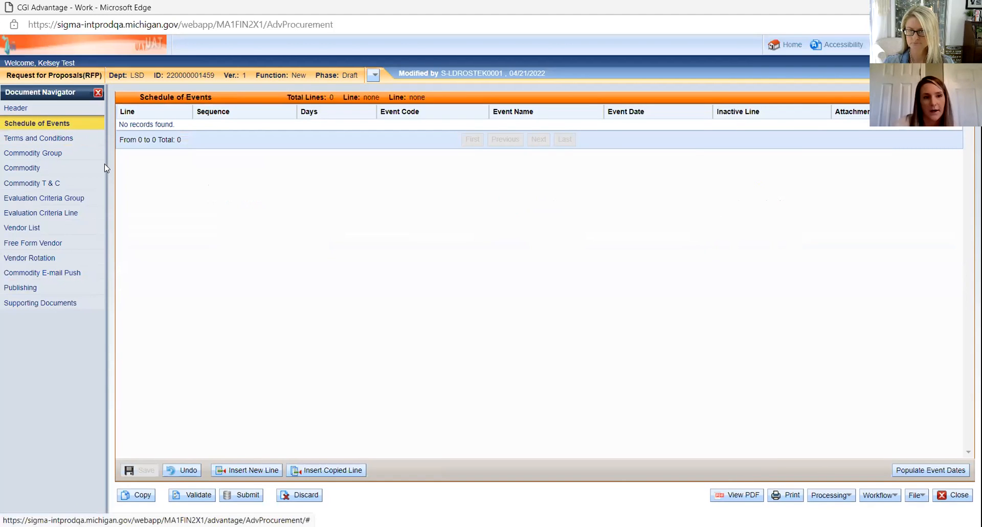
pyautogui.click(247, 470)
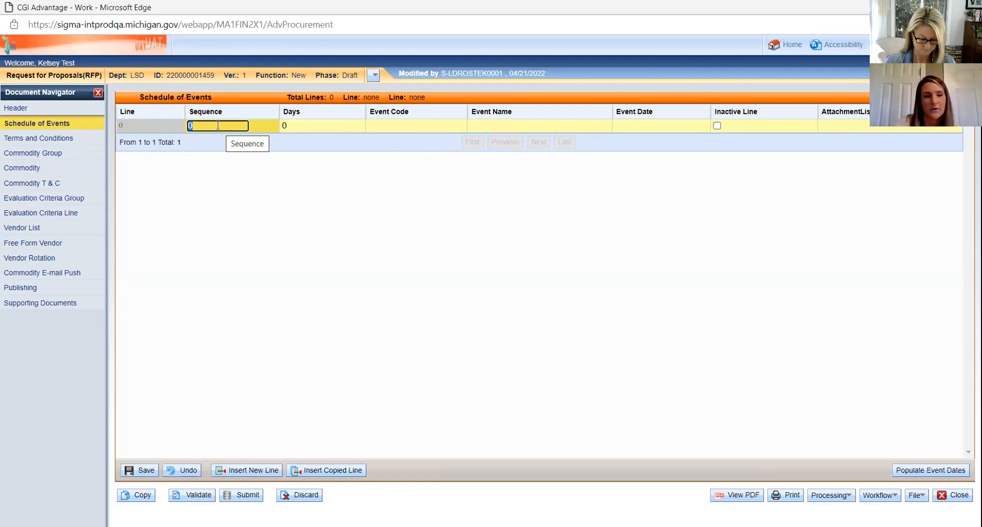
pyautogui.write('1')
pyautogui.press('Tab')
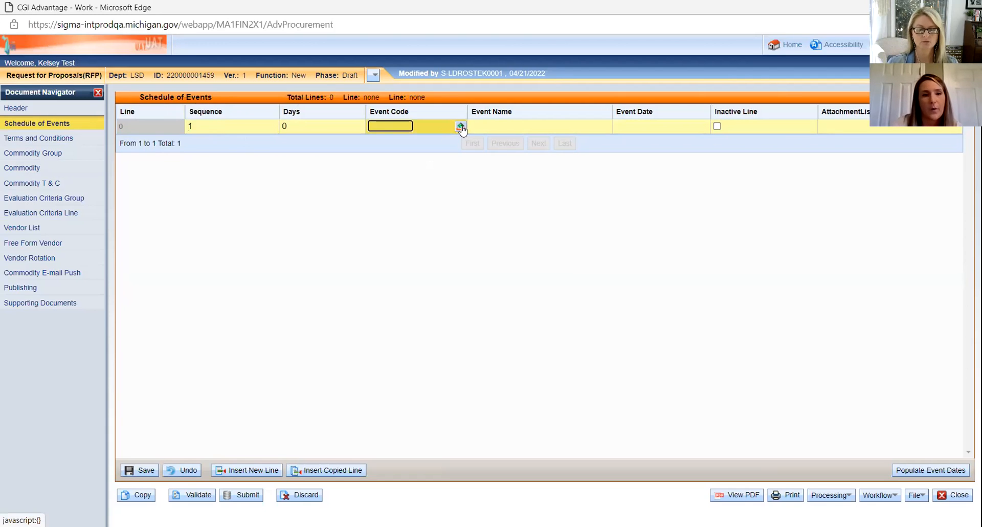
pyautogui.click(460, 125)
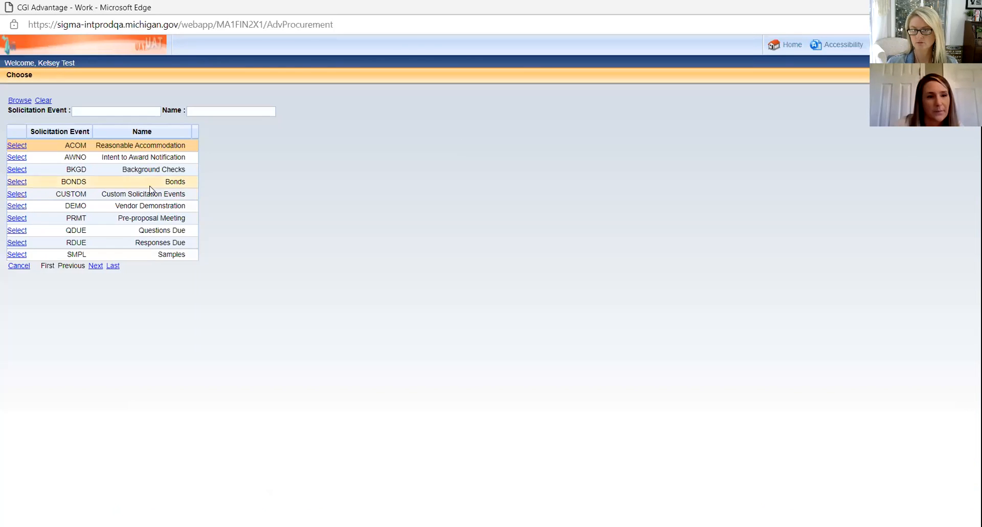
pyautogui.click(16, 206)
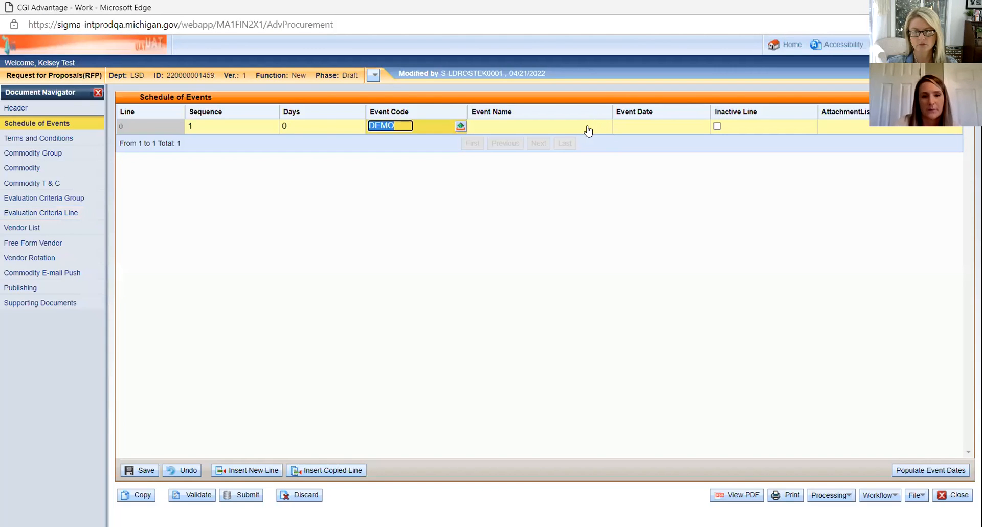
# Step: Date the DEMO event 04/28/2022, keeping DEMO as its event code
pyautogui.click(589, 130)
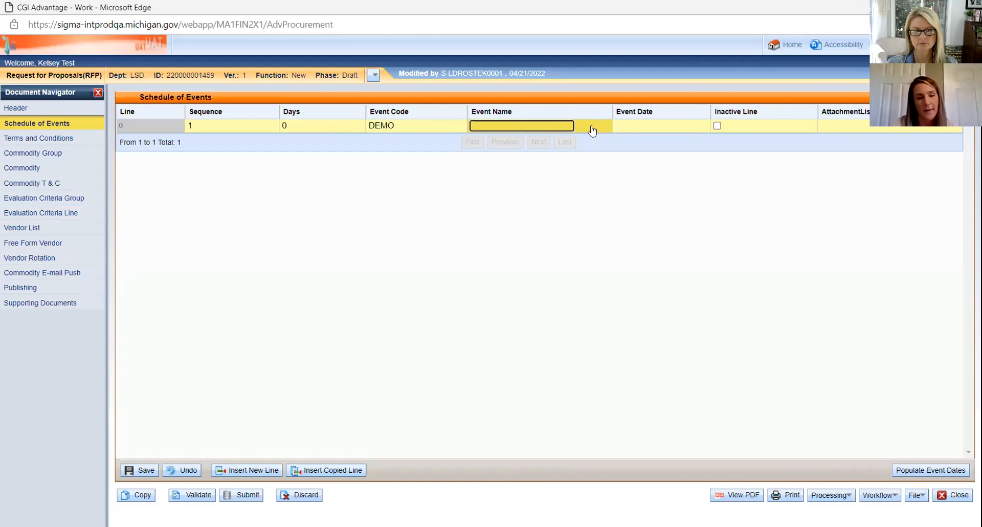
pyautogui.click(703, 127)
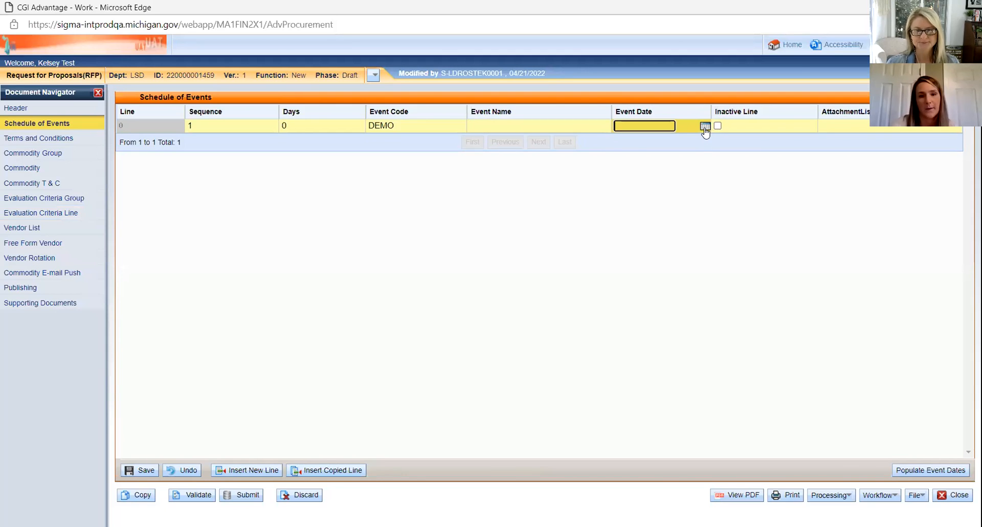
pyautogui.click(704, 125)
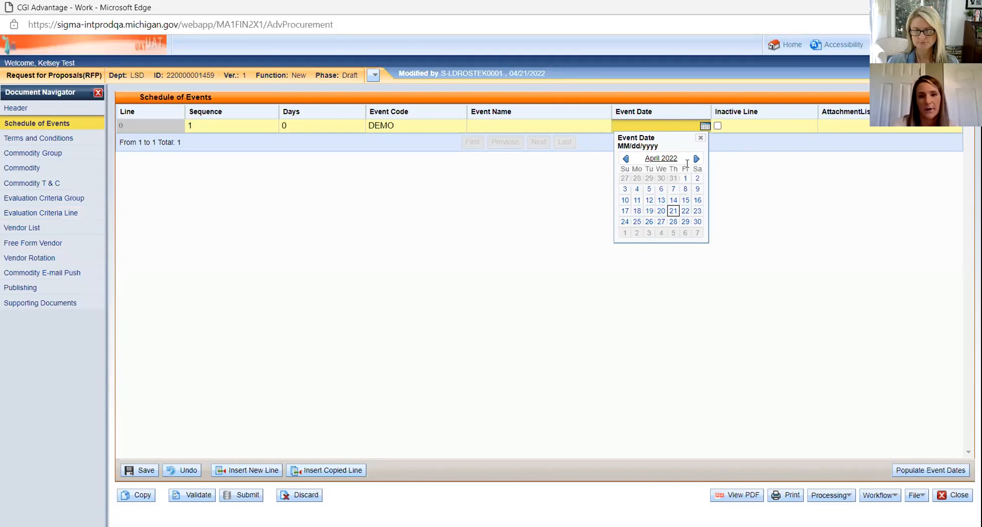
pyautogui.click(673, 222)
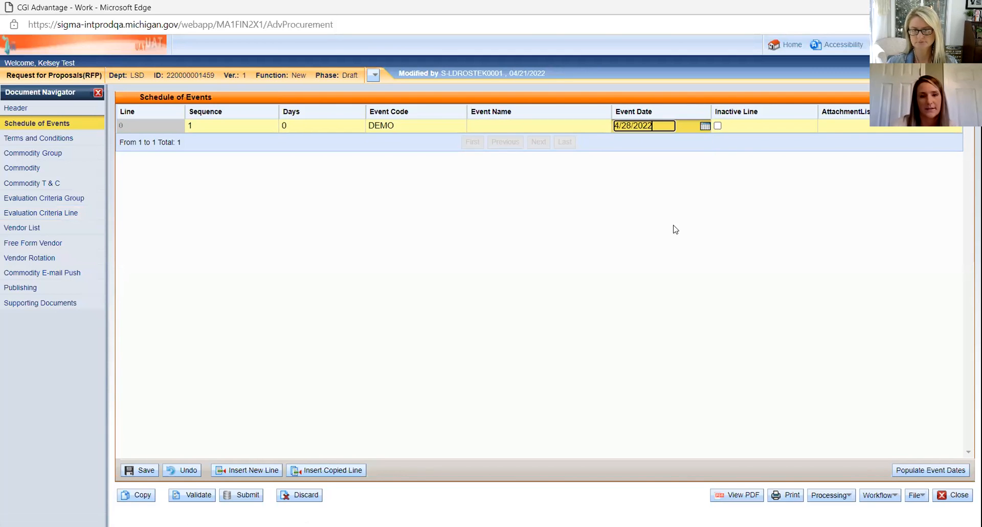
pyautogui.click(455, 128)
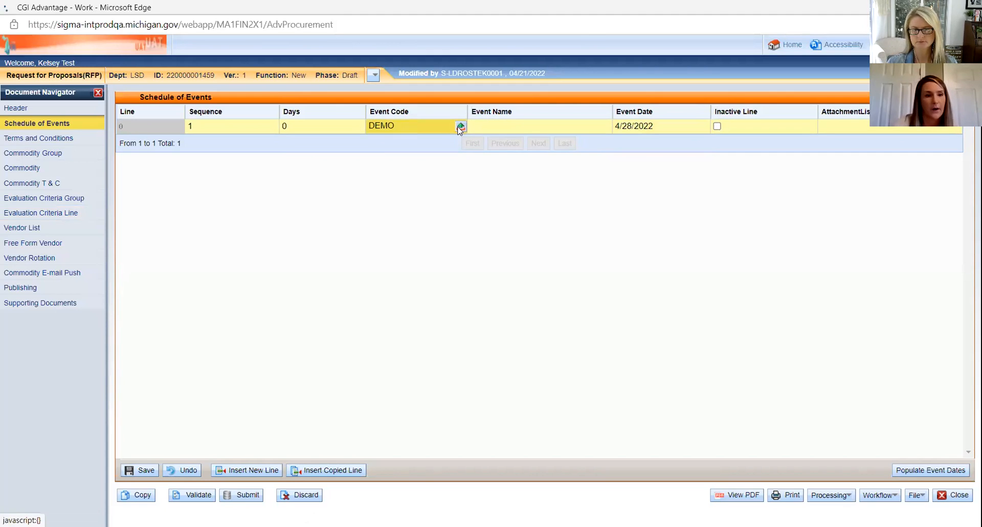
pyautogui.click(460, 126)
pyautogui.click(19, 159)
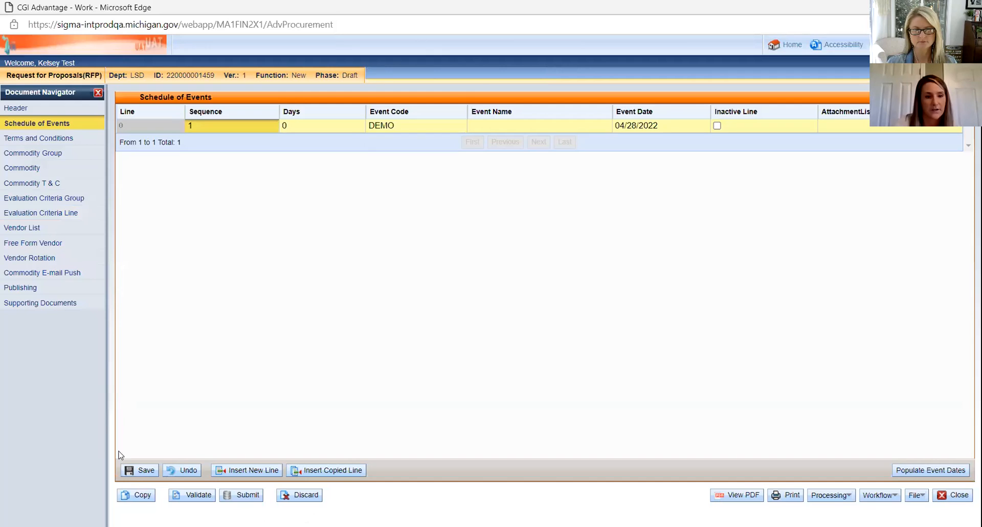
# Step: Add schedule line 2 as a CUSTOM event named 'xyz'
pyautogui.click(247, 470)
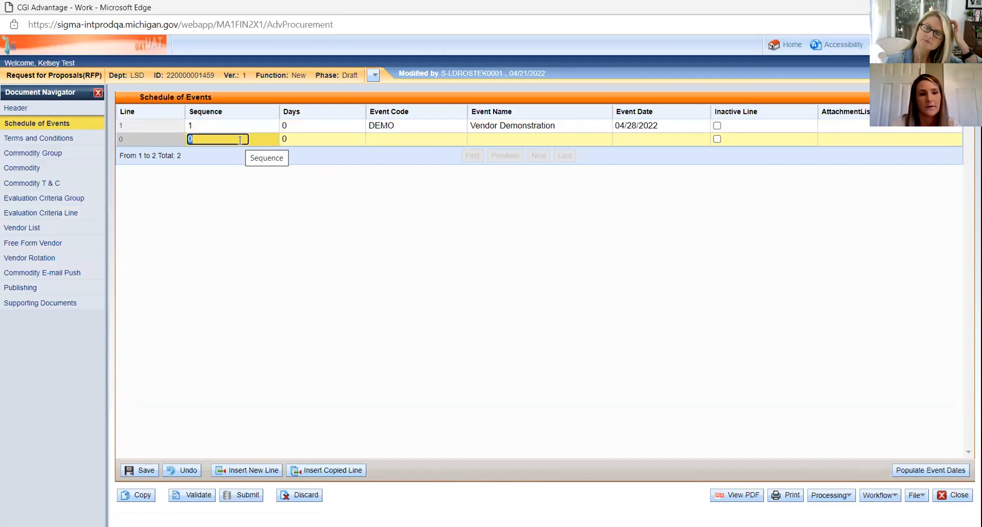
pyautogui.write('2')
pyautogui.press('Tab')
pyautogui.click(460, 140)
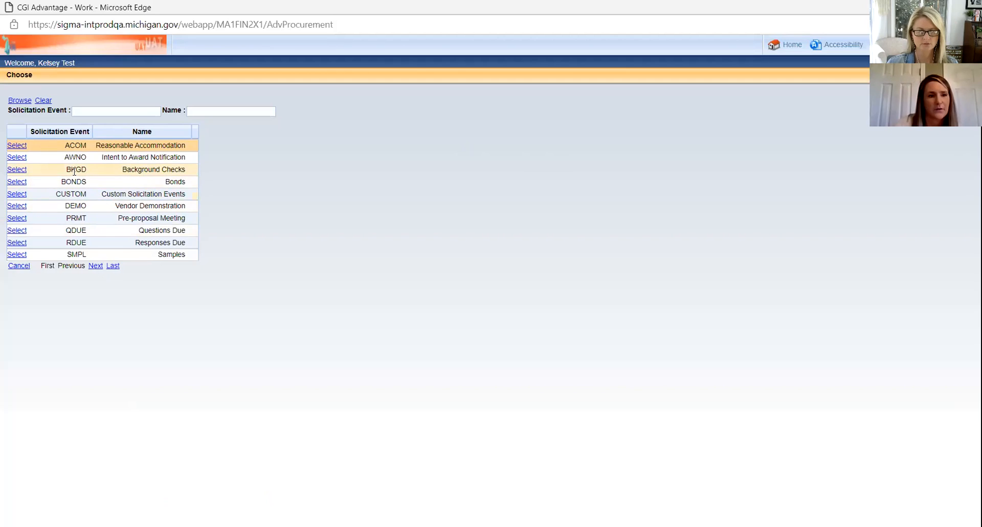
pyautogui.click(16, 195)
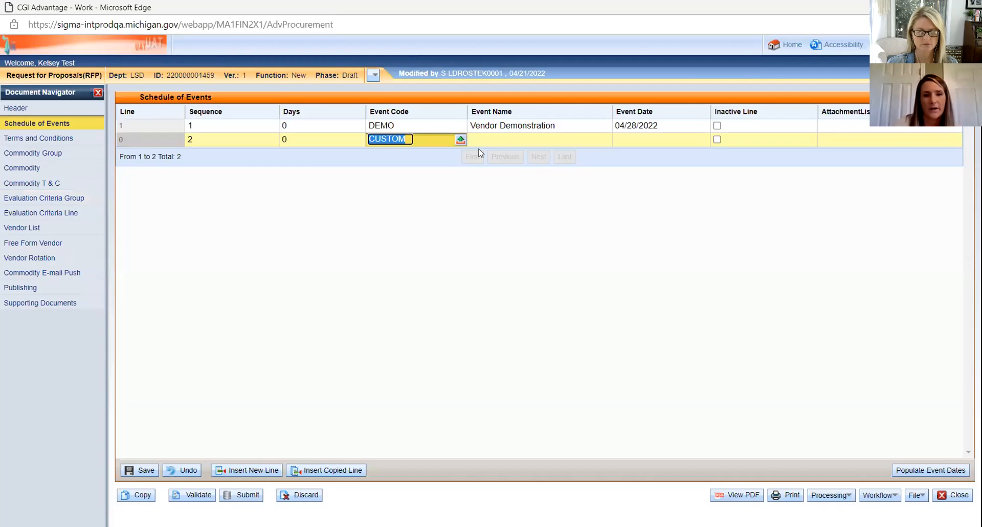
pyautogui.click(502, 142)
pyautogui.write('xyz')
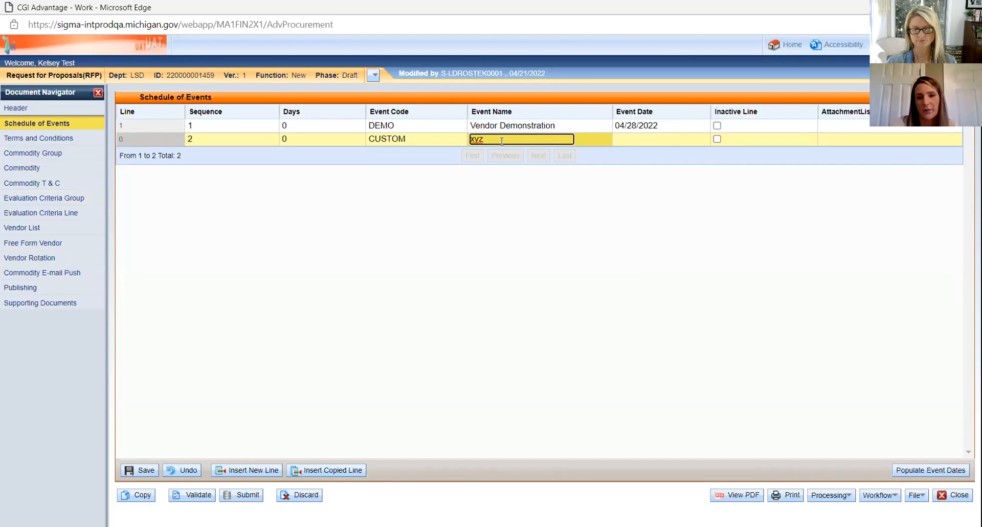
# Step: Date the xyz event 04/28/2022 and save the schedule of events
pyautogui.click(670, 137)
pyautogui.click(705, 139)
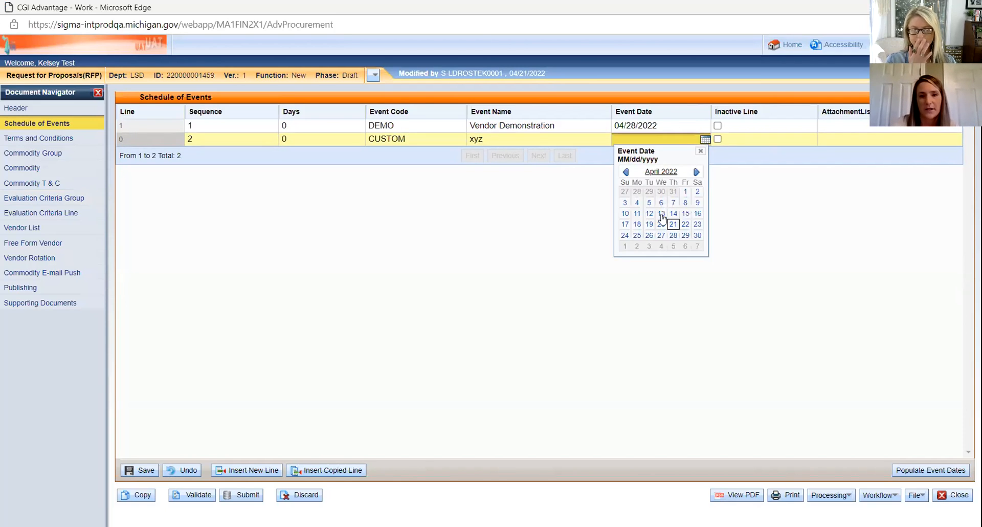
pyautogui.click(672, 235)
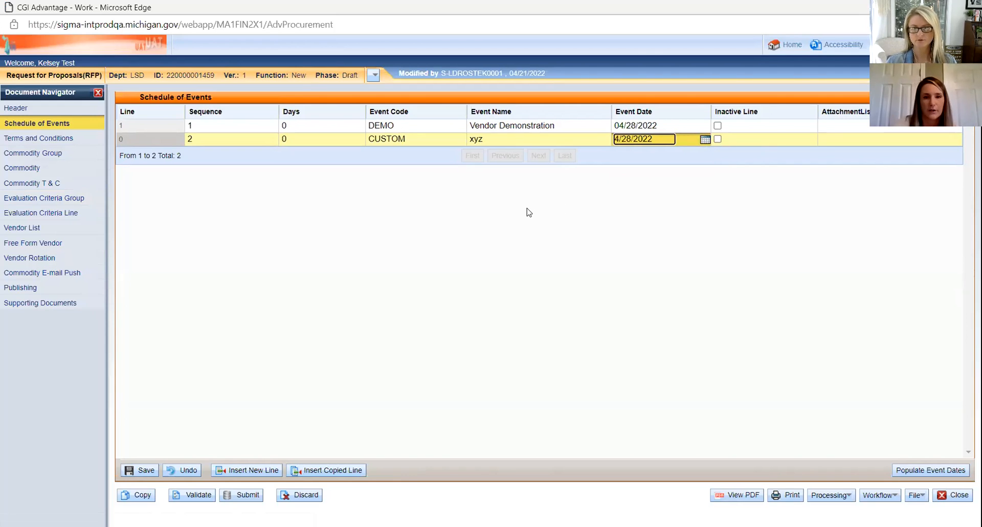
pyautogui.click(144, 466)
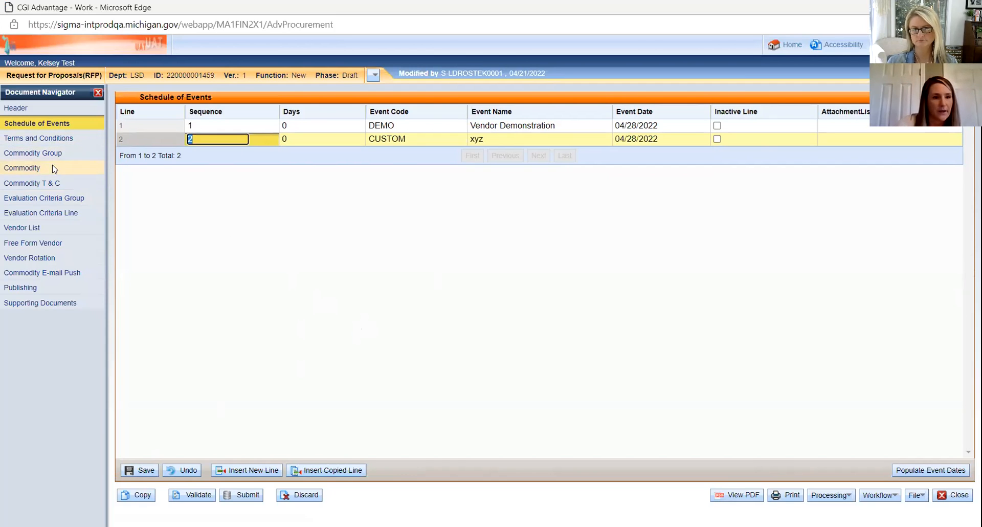
# Step: Add and save a Project Plan evaluation criterion worth 50 points, then return to Header
pyautogui.click(43, 215)
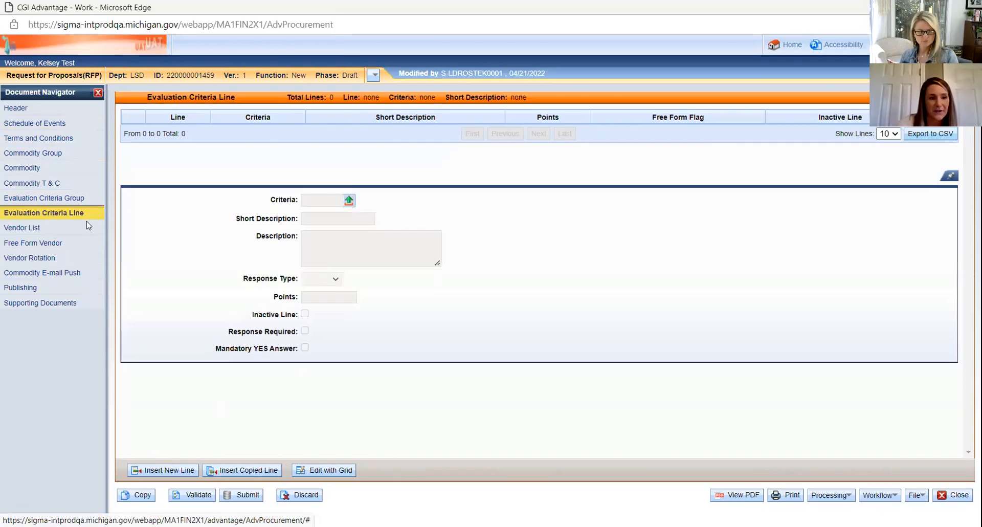
pyautogui.click(169, 467)
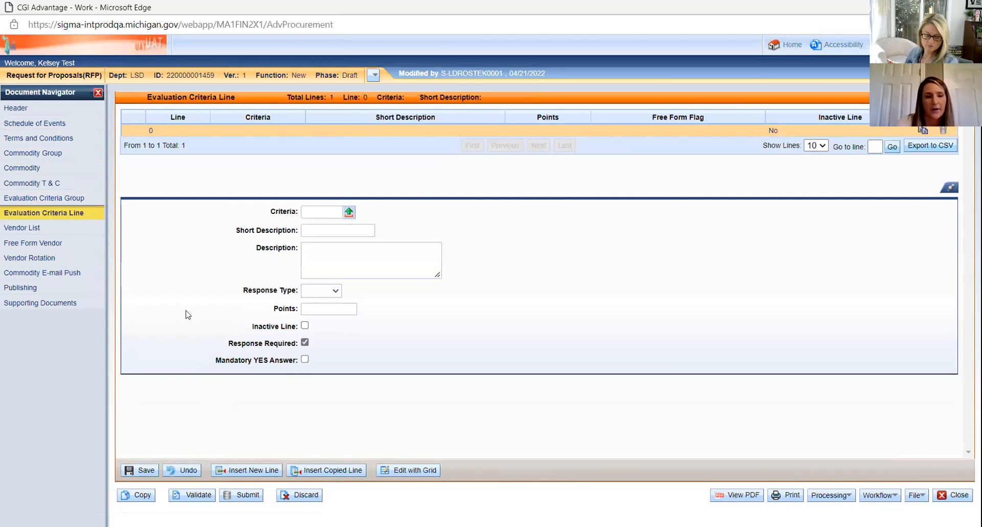
pyautogui.click(348, 213)
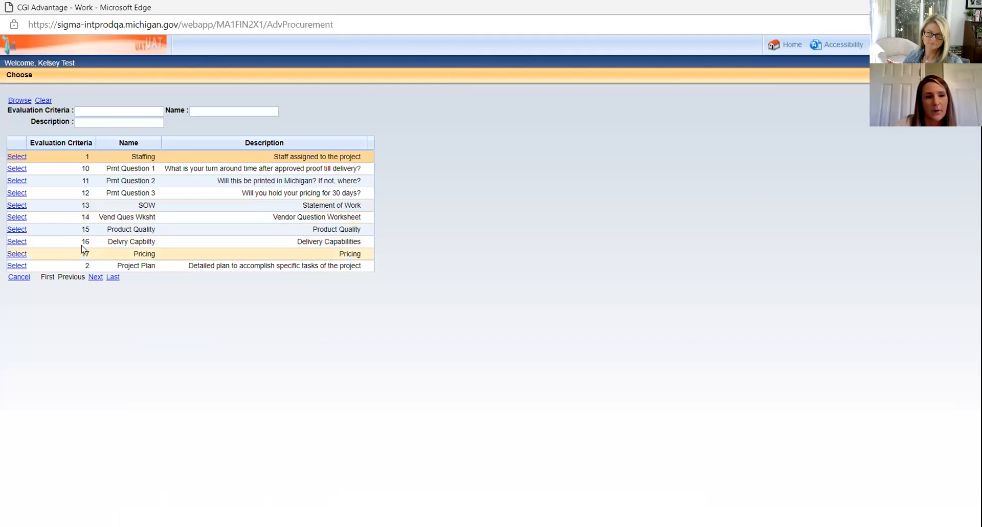
pyautogui.click(15, 267)
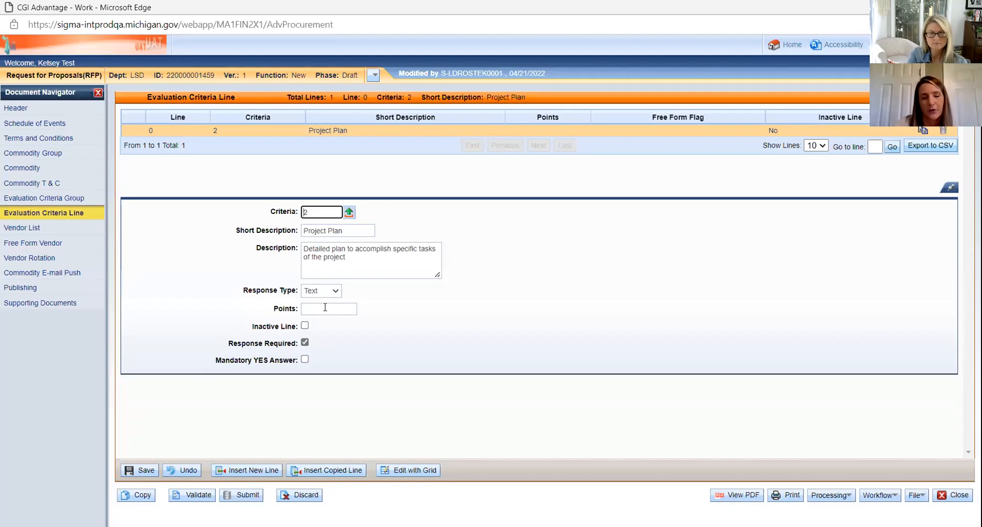
pyautogui.click(328, 308)
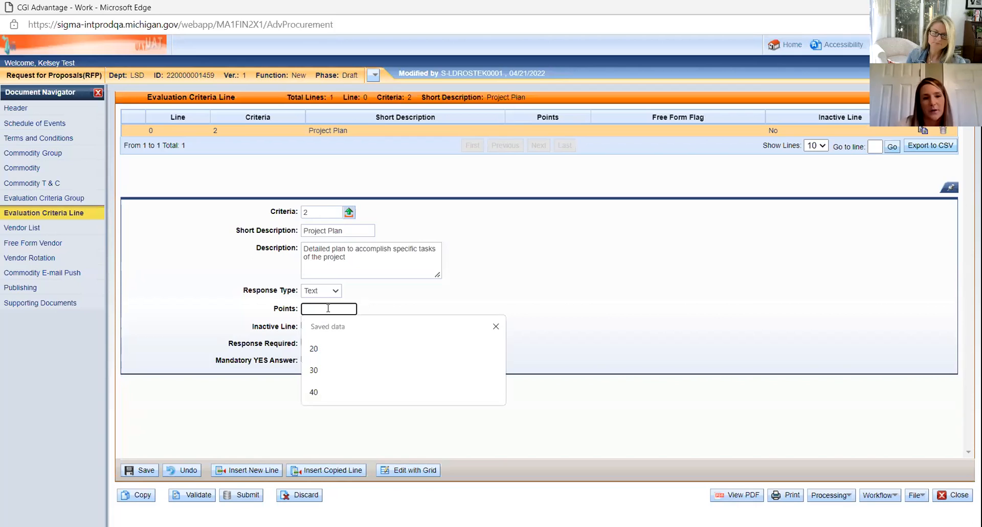
pyautogui.write('50')
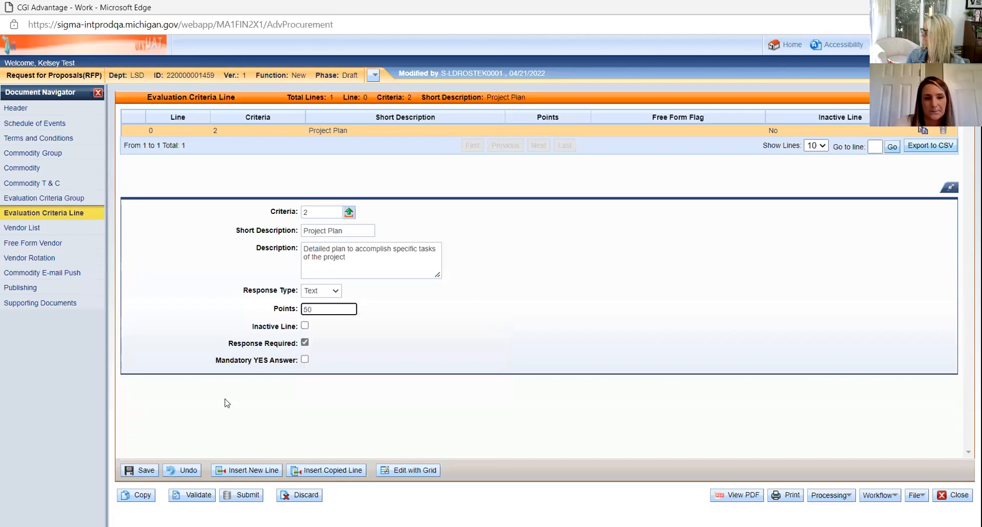
pyautogui.click(145, 470)
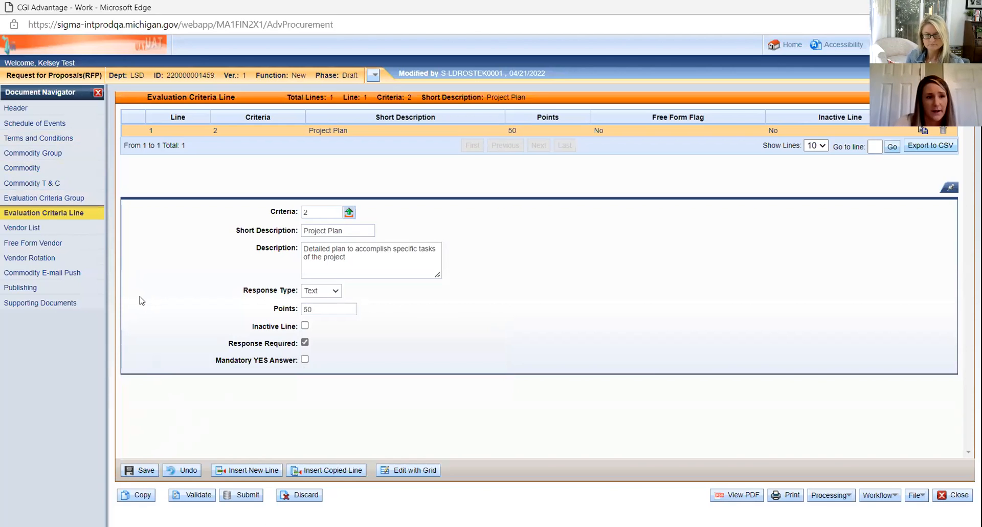
pyautogui.click(15, 108)
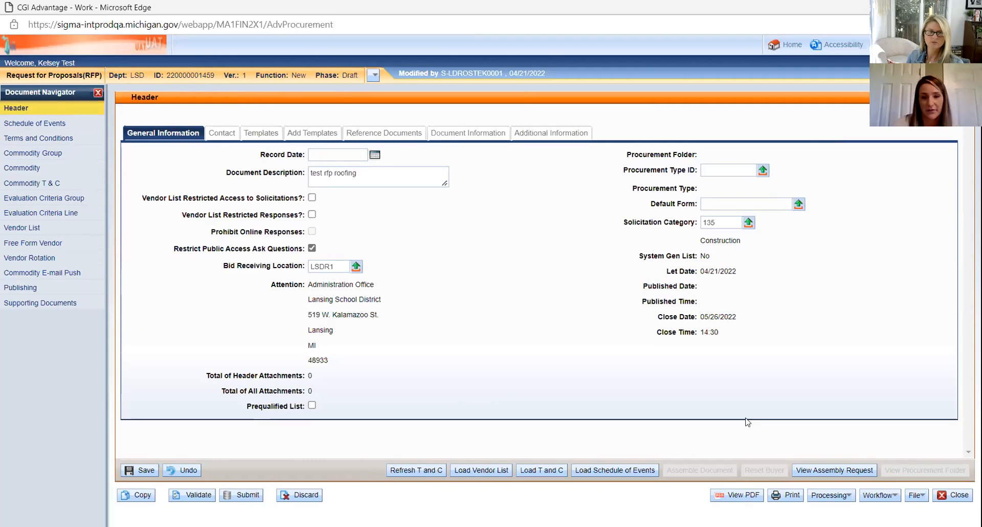
# Step: Queue 'Webinar Local Roof site plan.docx' from the CPS Webinar folder for attachment upload
pyautogui.click(915, 500)
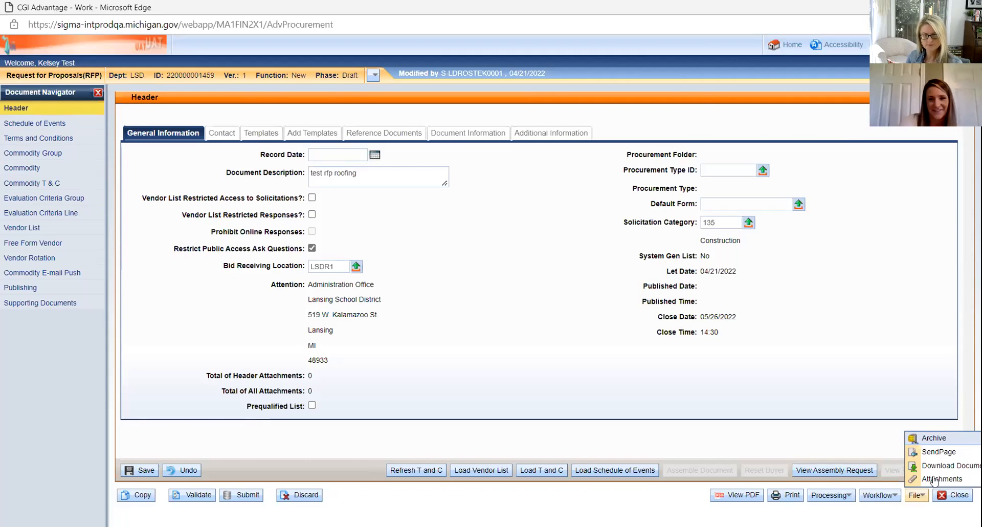
pyautogui.click(932, 480)
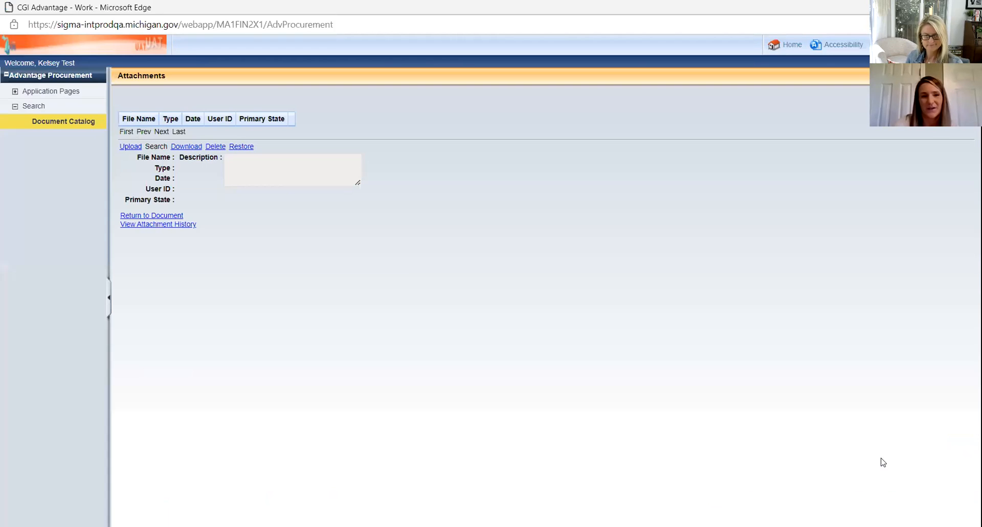
pyautogui.click(131, 146)
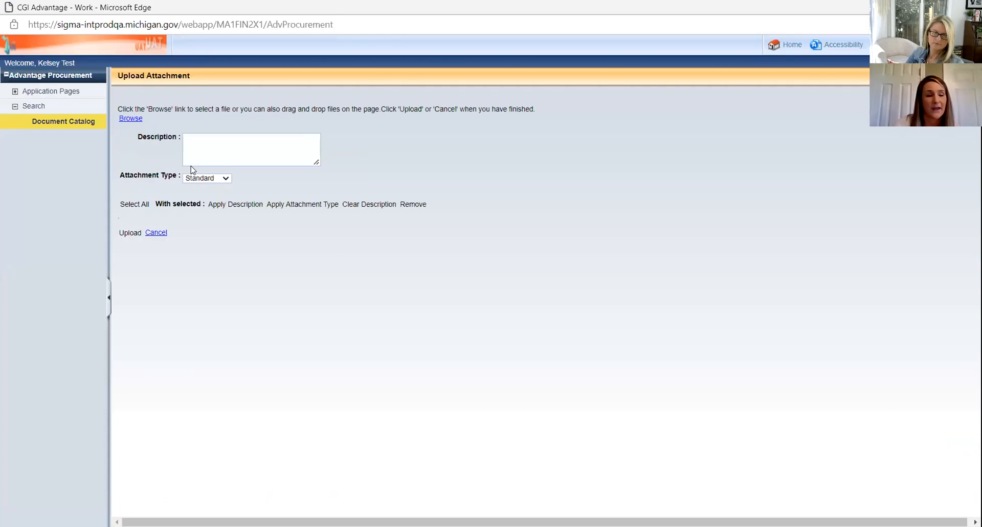
pyautogui.click(131, 118)
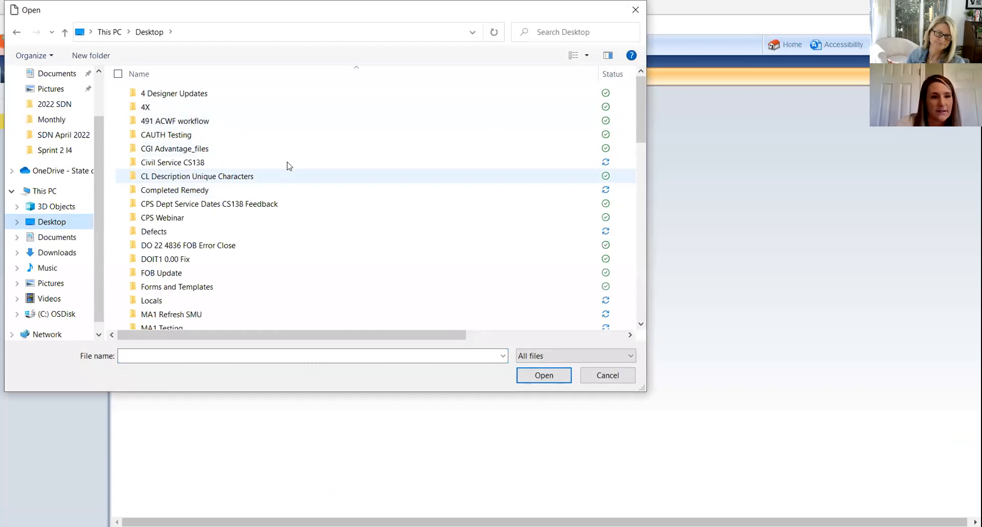
pyautogui.scroll(-5, 643, 159)
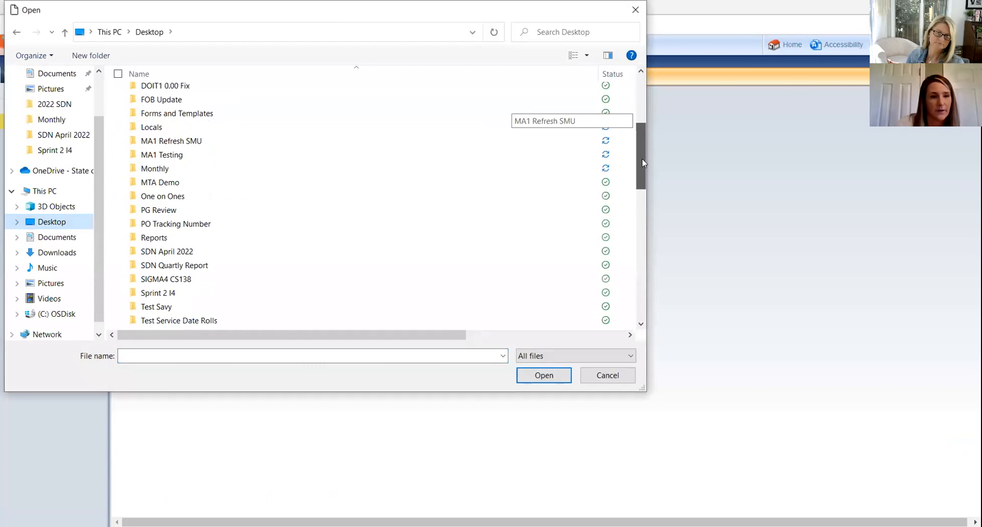
pyautogui.moveTo(640, 161); pyautogui.dragTo(623, 125)
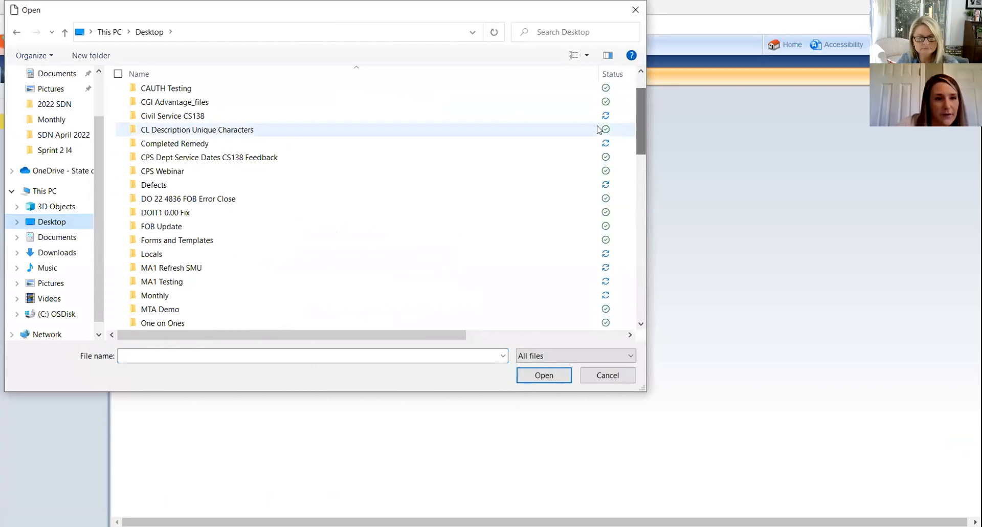
pyautogui.doubleClick(173, 174)
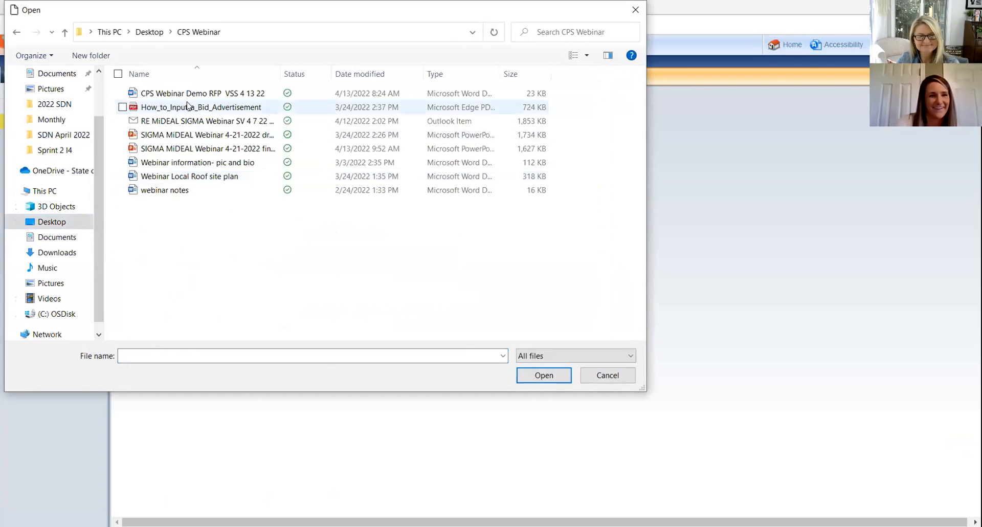
pyautogui.click(206, 176)
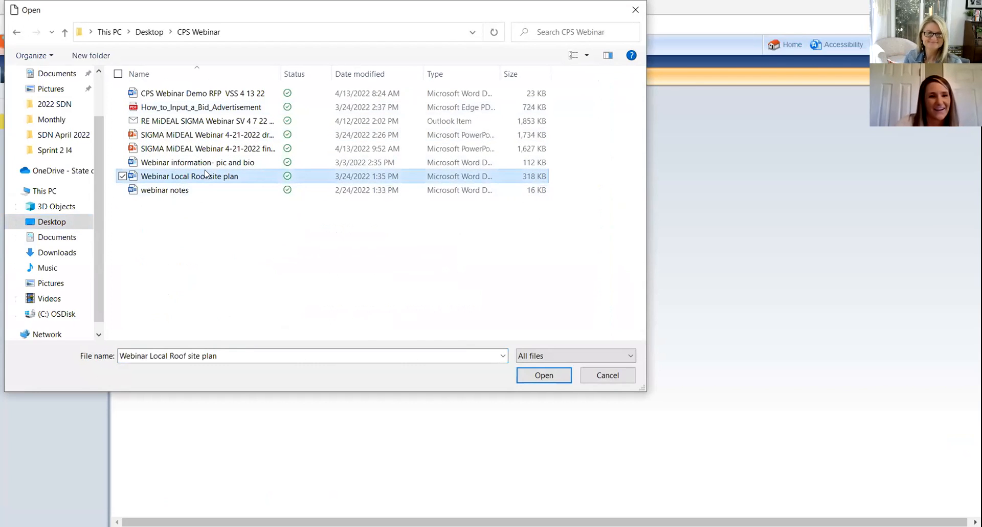
pyautogui.doubleClick(205, 175)
pyautogui.click(126, 239)
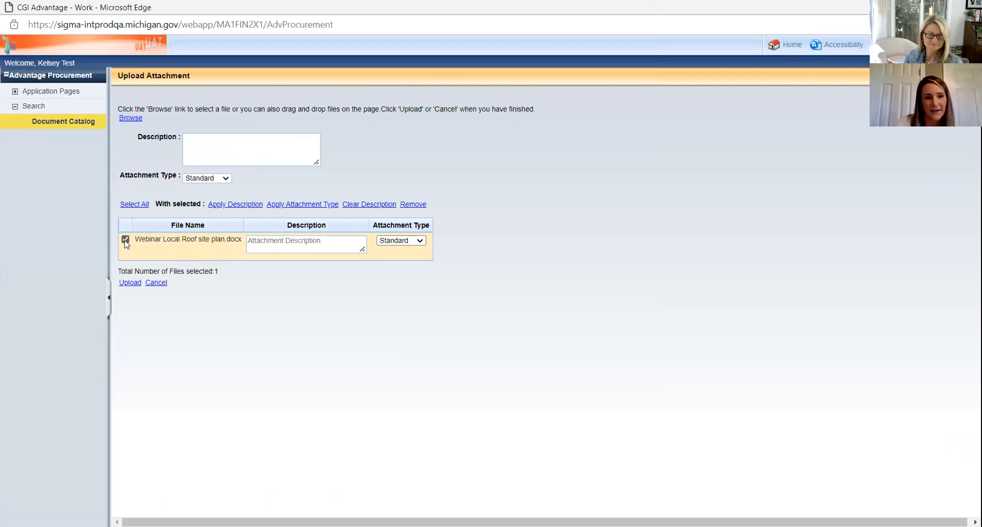
# Step: Upload the site plan file, verify it in the Header attachments, and return to Publishing
pyautogui.click(134, 285)
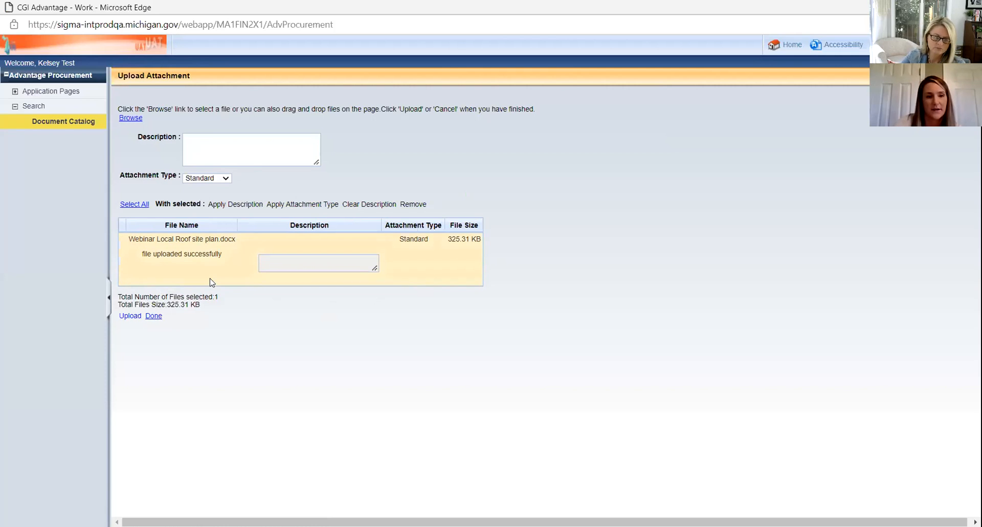
pyautogui.click(153, 317)
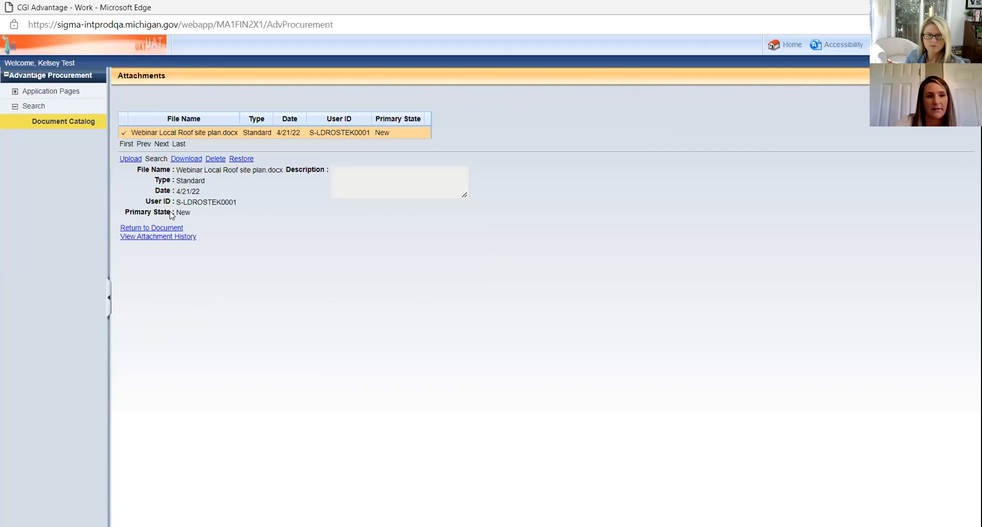
pyautogui.click(144, 229)
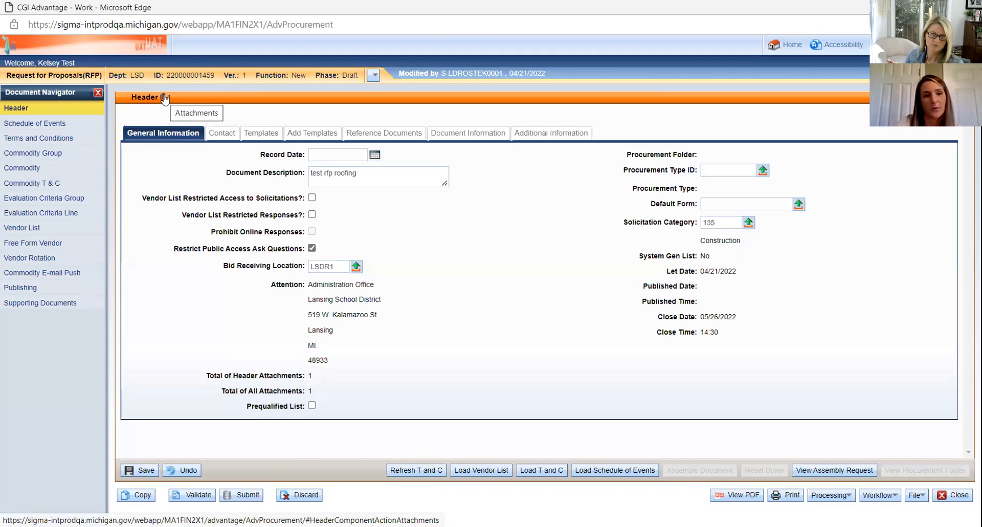
pyautogui.click(165, 99)
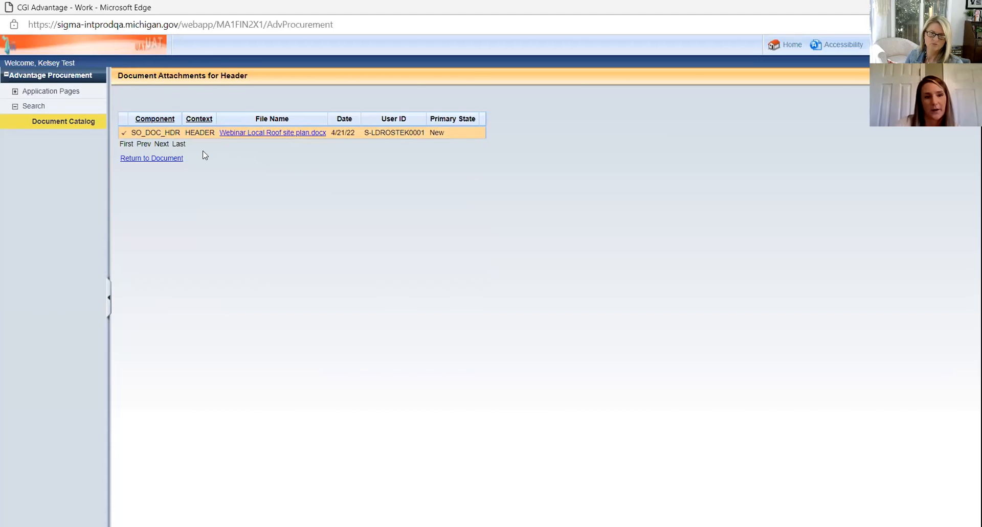
pyautogui.click(162, 161)
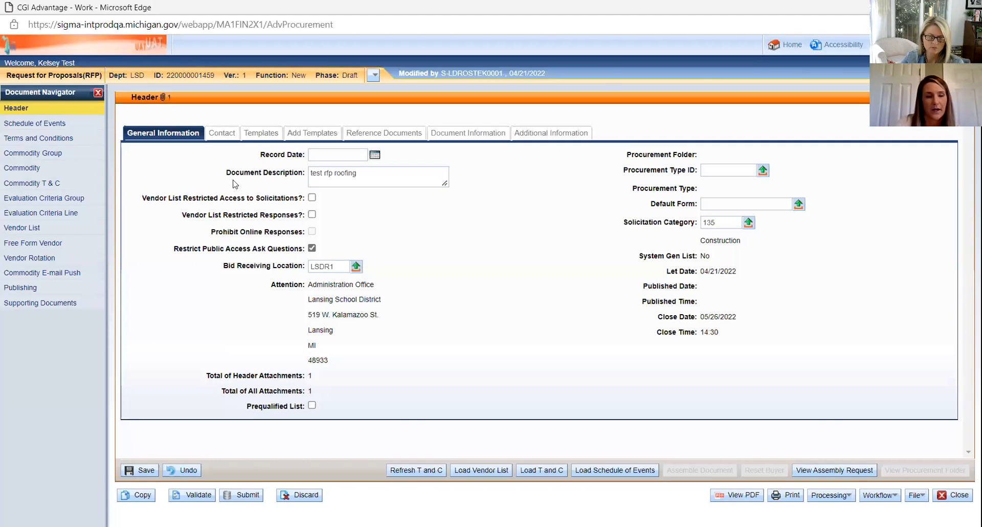
pyautogui.click(31, 287)
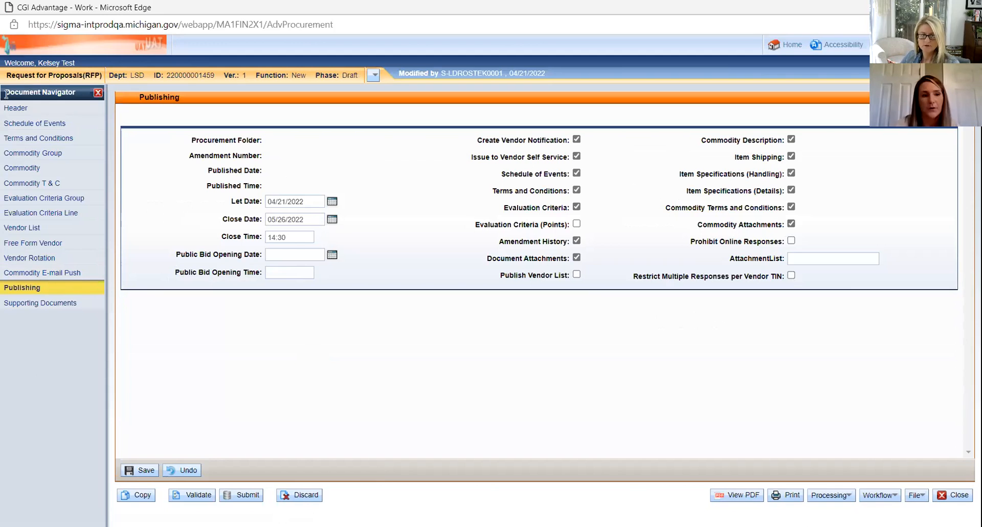
pyautogui.click(19, 108)
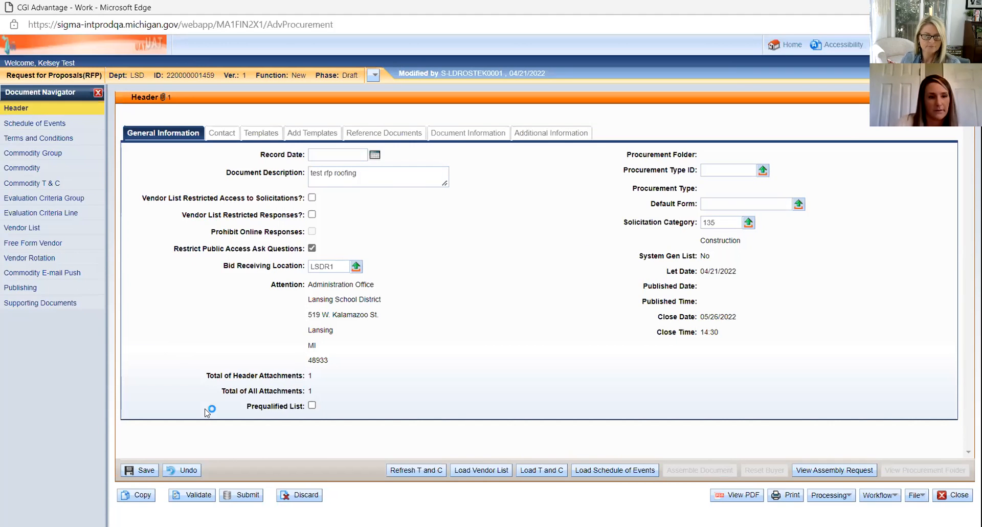
# Step: Validate the RFP draft and then submit it
pyautogui.click(192, 493)
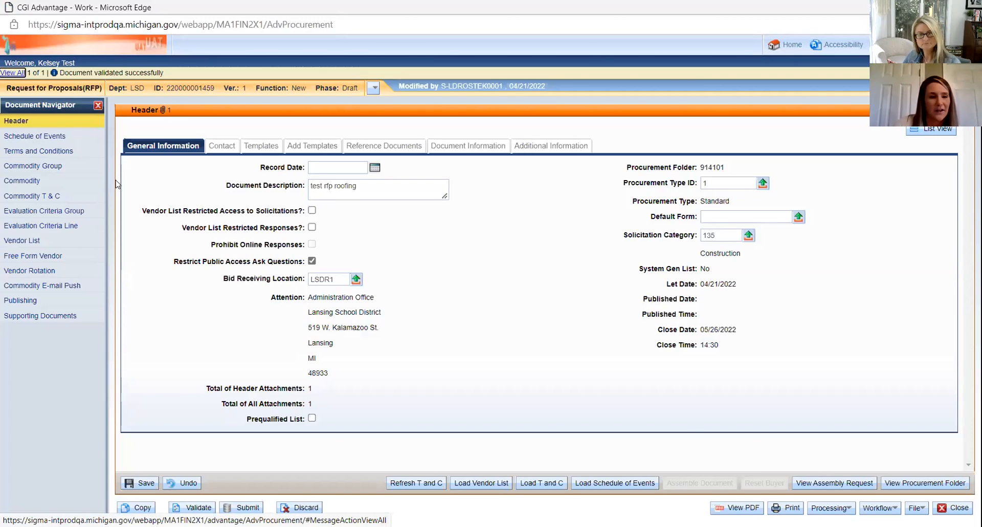
pyautogui.click(239, 507)
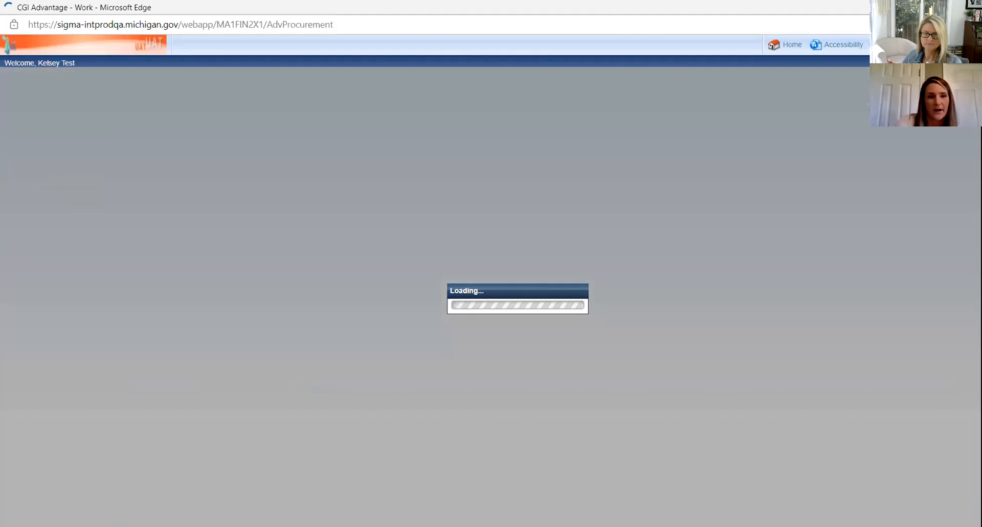
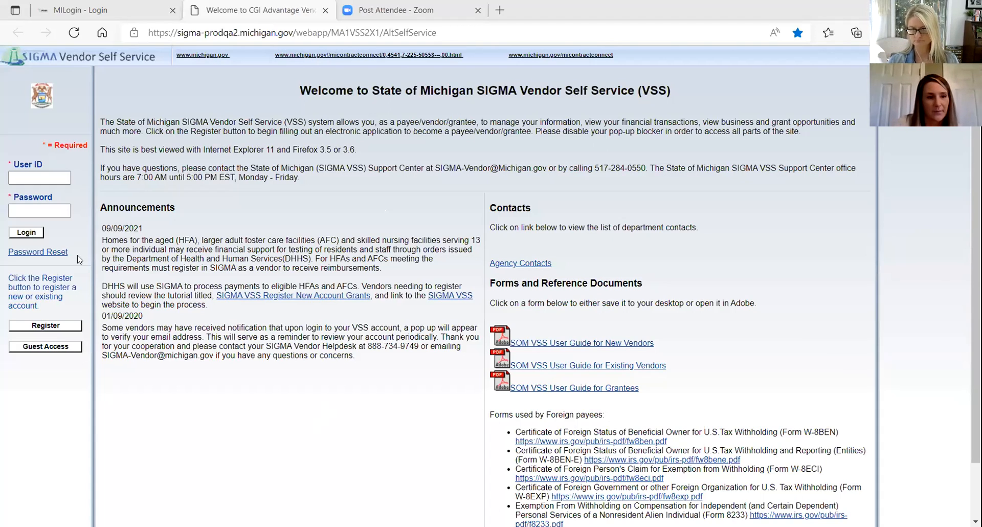
# Step: Enter SIGMA Vendor Self Service through Guest Access
pyautogui.click(54, 348)
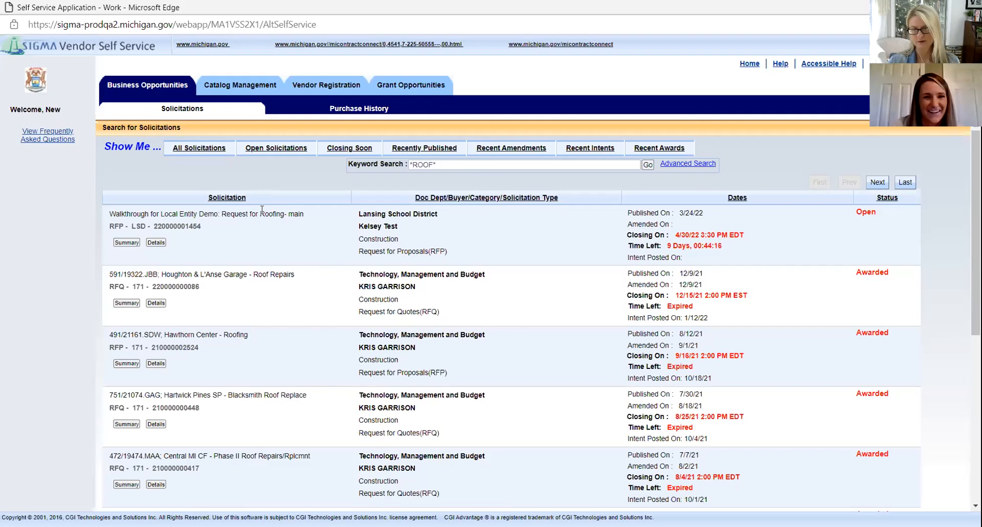
pyautogui.tripleClick(449, 165)
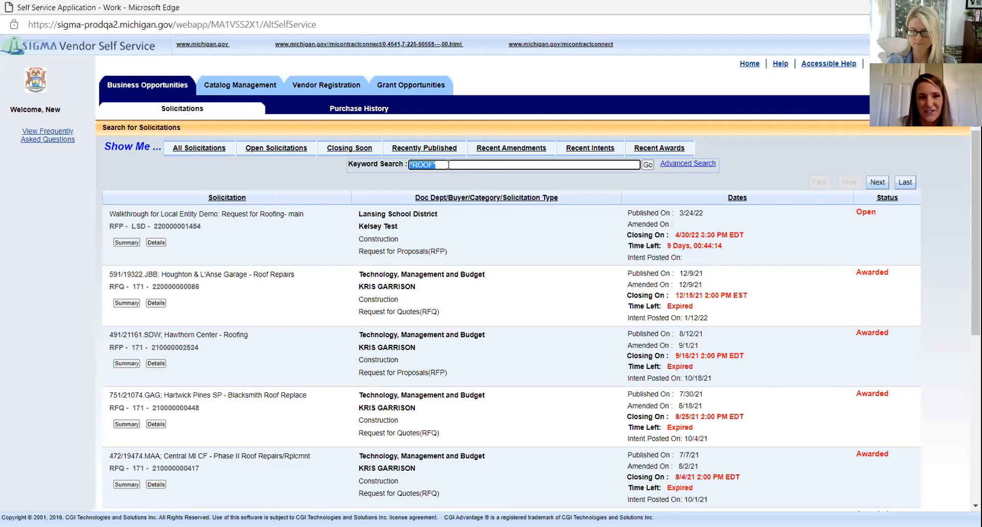
pyautogui.click(648, 165)
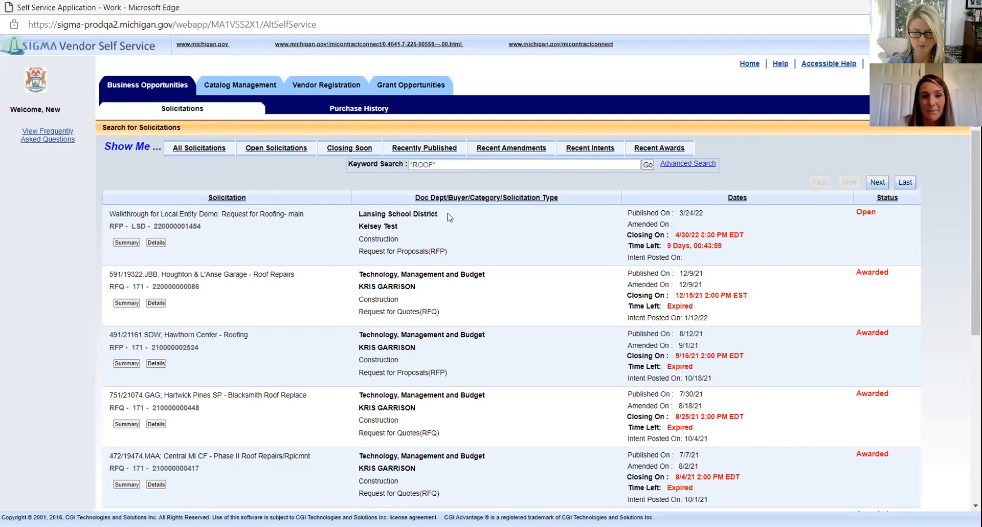
pyautogui.moveTo(434, 213); pyautogui.dragTo(361, 221)
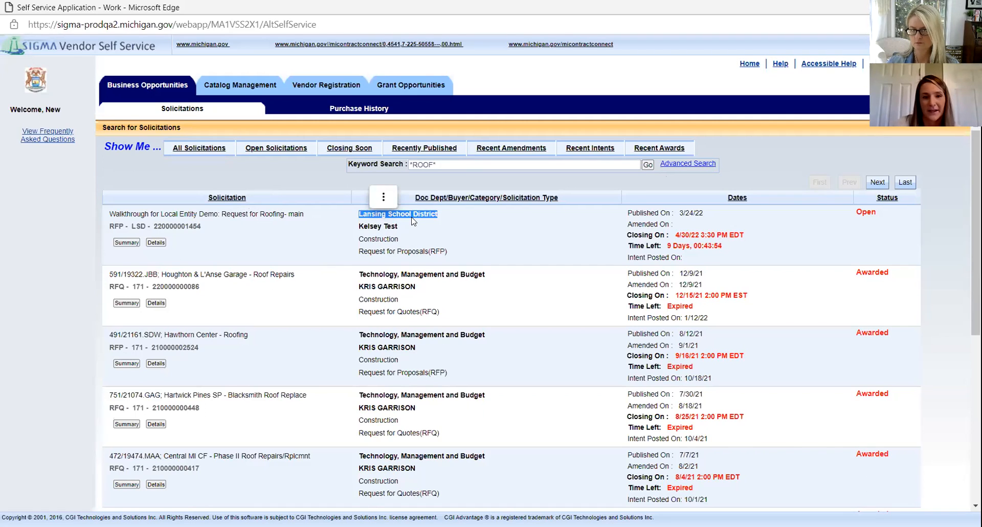
pyautogui.click(454, 223)
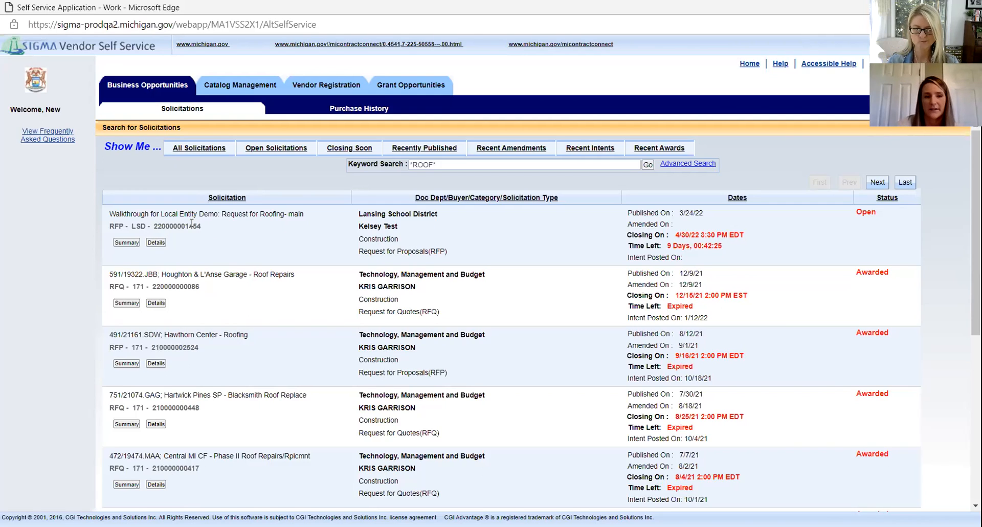
pyautogui.moveTo(202, 226); pyautogui.dragTo(153, 226)
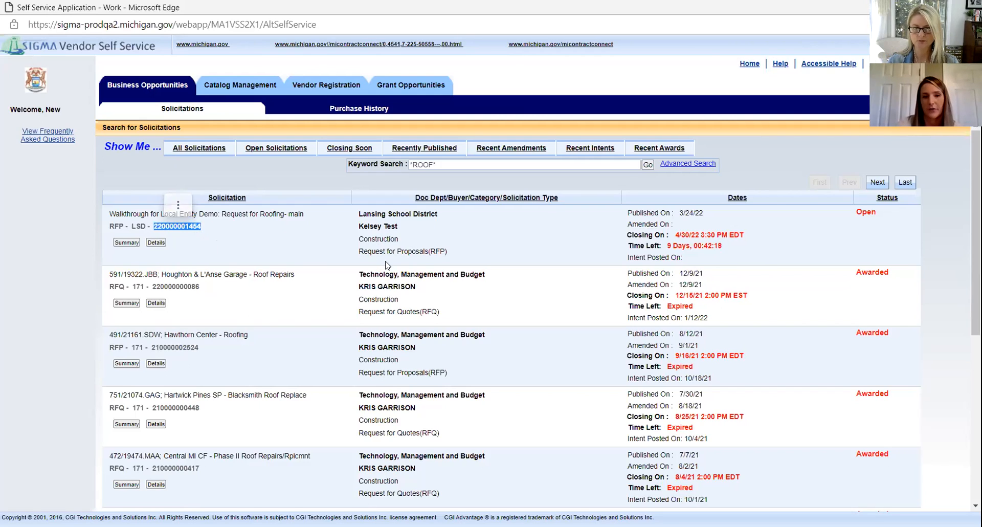
pyautogui.click(187, 240)
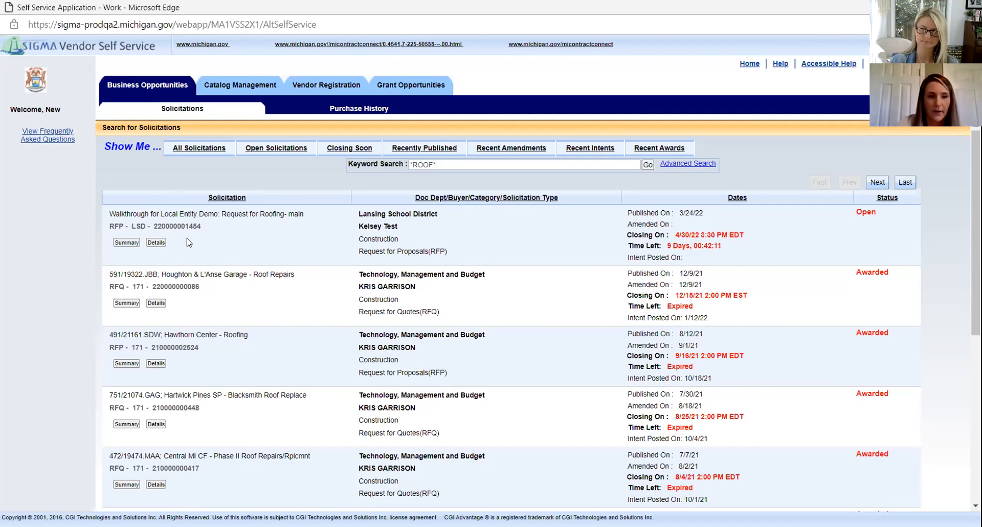
pyautogui.click(123, 244)
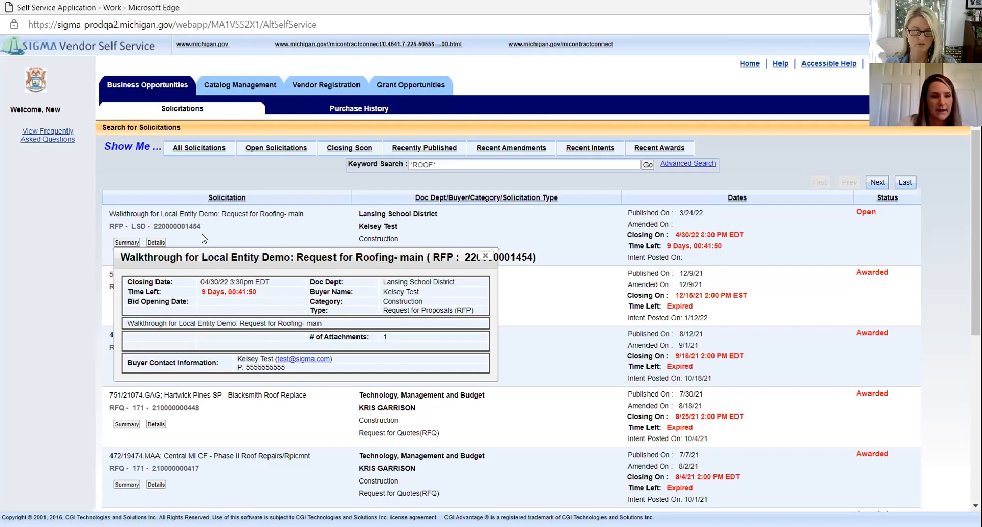
pyautogui.click(486, 256)
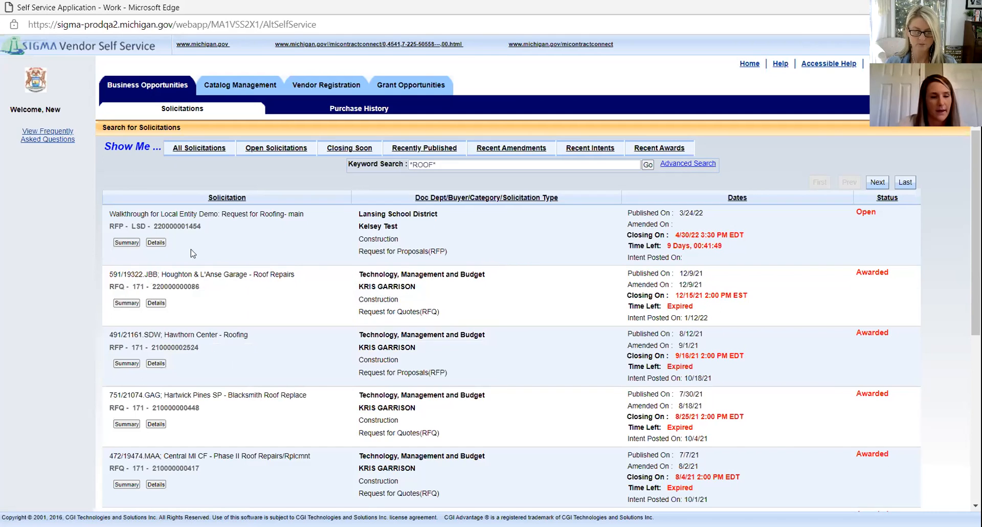
pyautogui.click(156, 243)
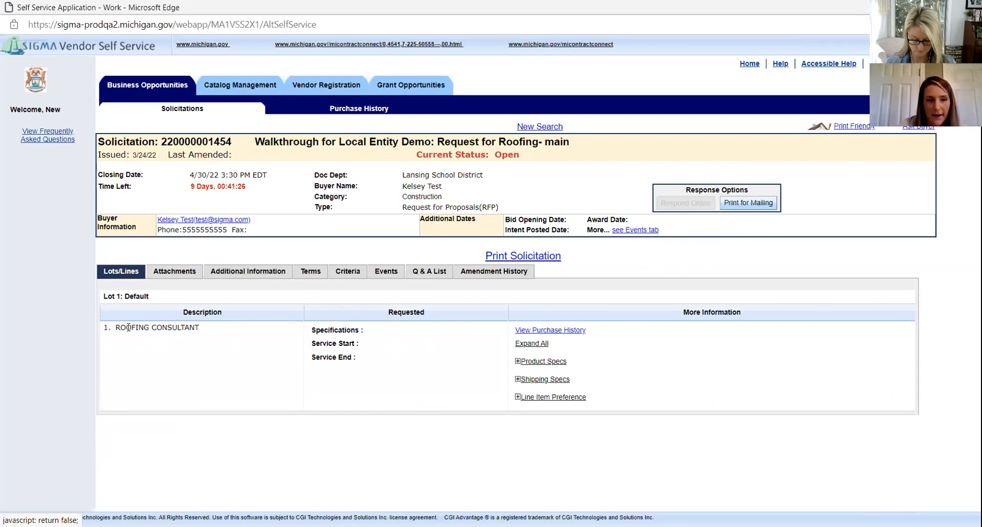
# Step: Check the roofing line's specifications, then the attachments, additional information, terms, evaluation criteria and events
pyautogui.click(518, 362)
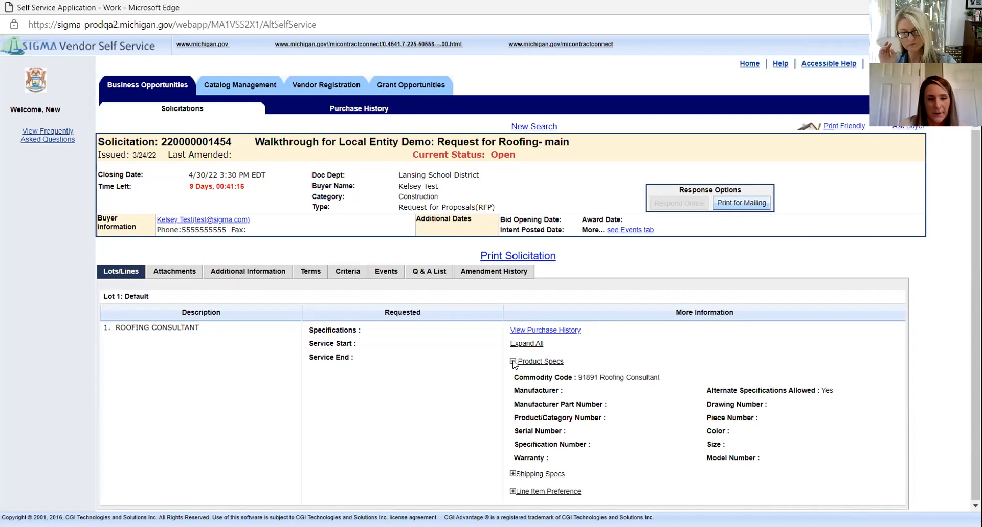
pyautogui.click(514, 362)
pyautogui.click(196, 275)
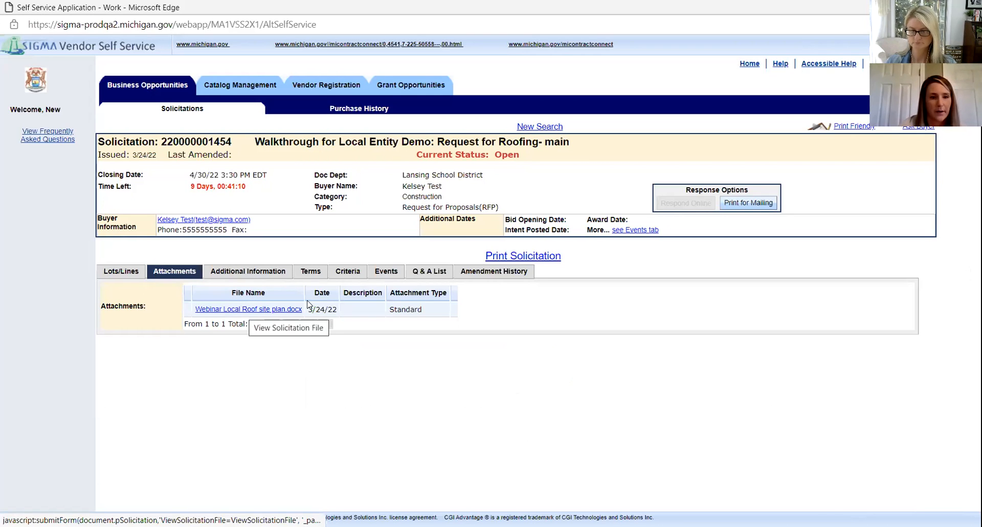
pyautogui.click(271, 278)
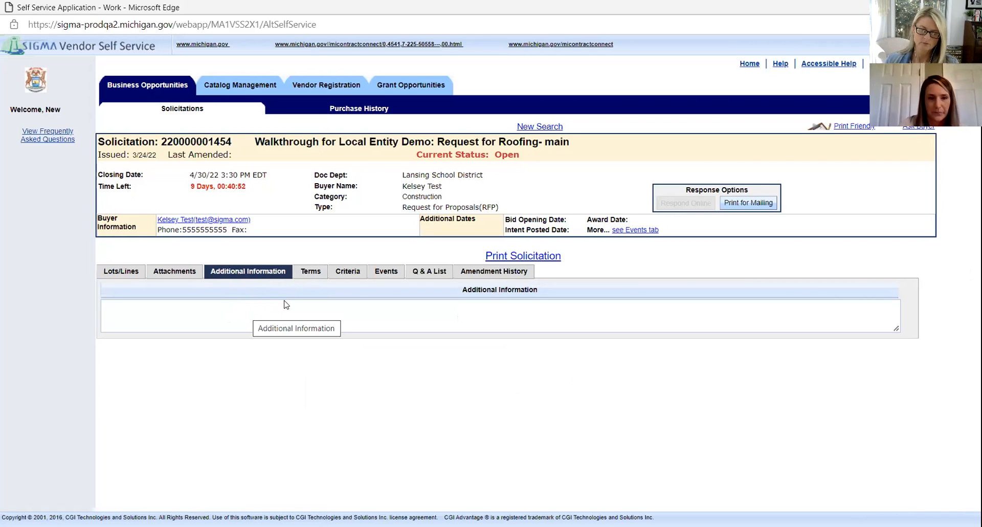
pyautogui.click(306, 284)
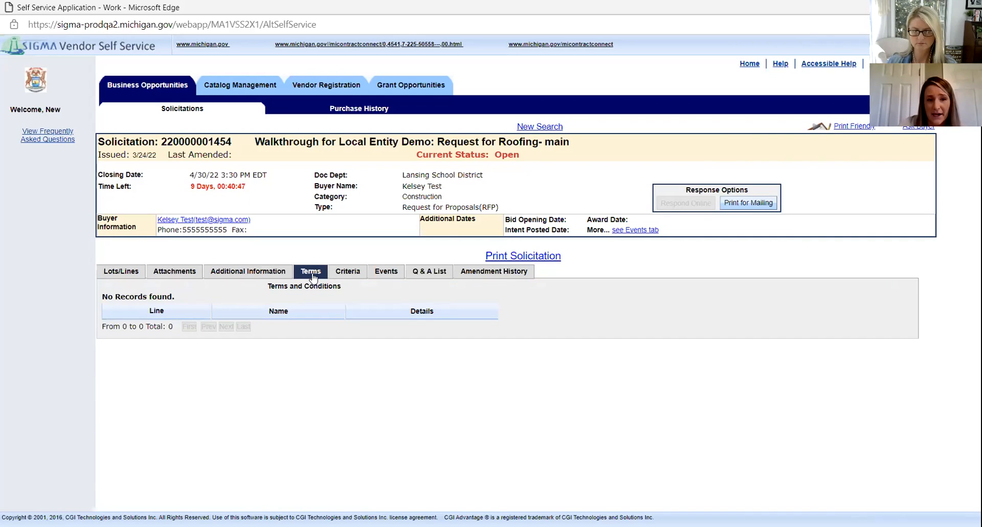
pyautogui.click(348, 276)
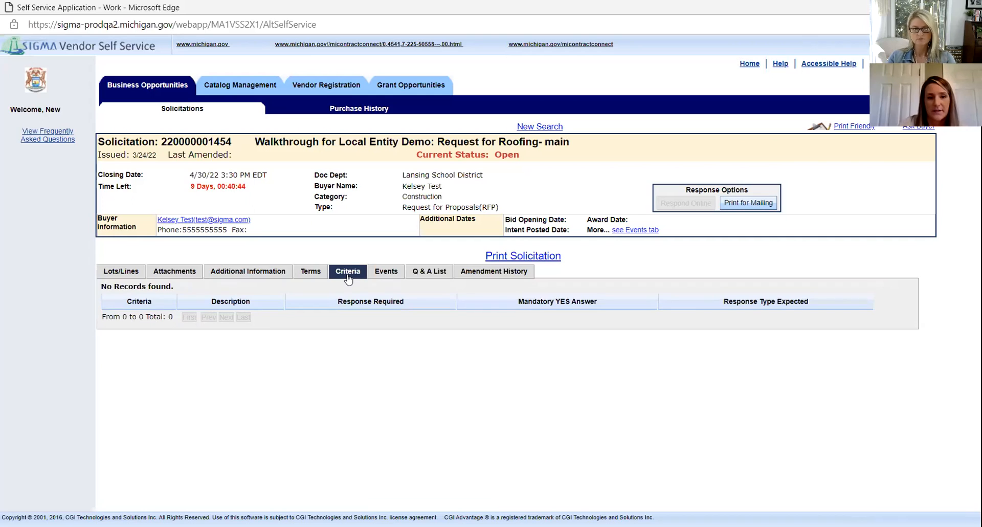
pyautogui.click(389, 277)
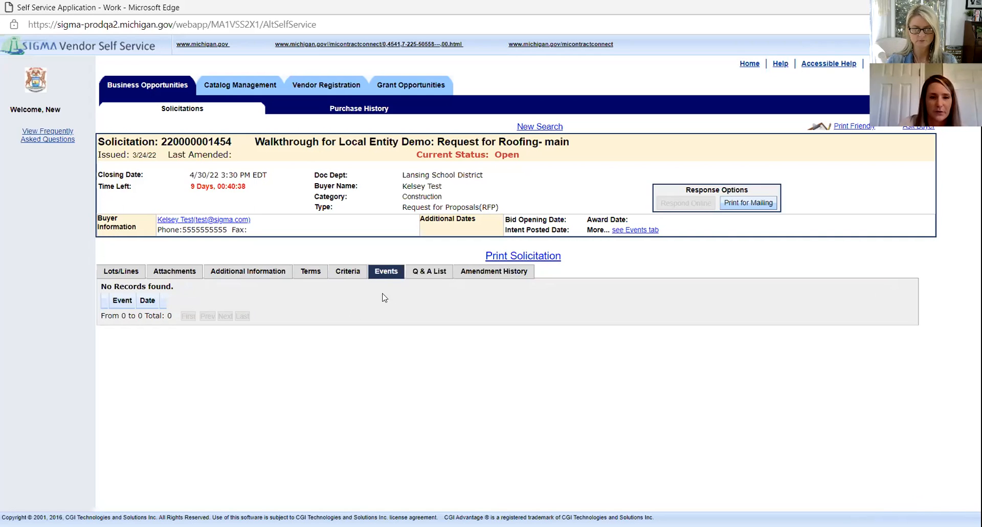
# Step: Review the empty Q&A and amendment history, recheck the other sections, and return to the solicitations list
pyautogui.click(443, 277)
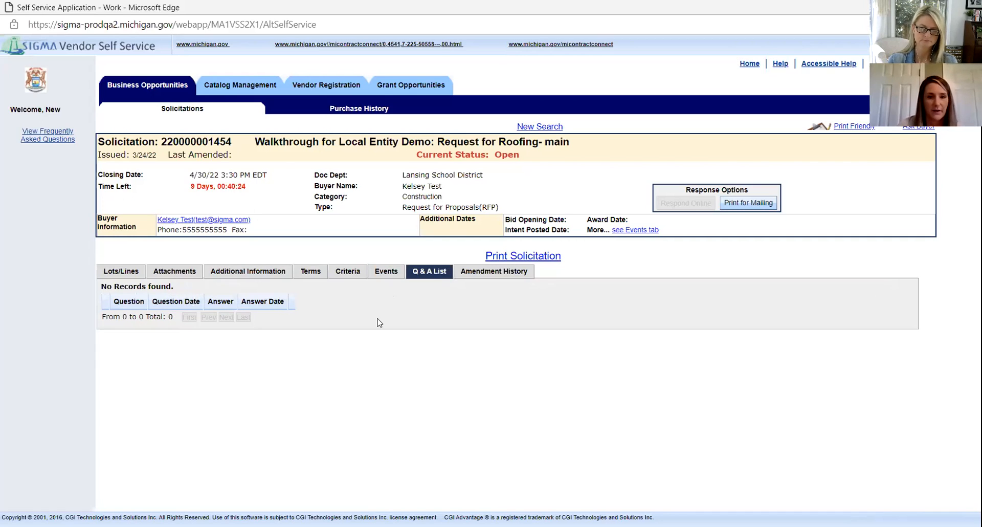
pyautogui.click(500, 273)
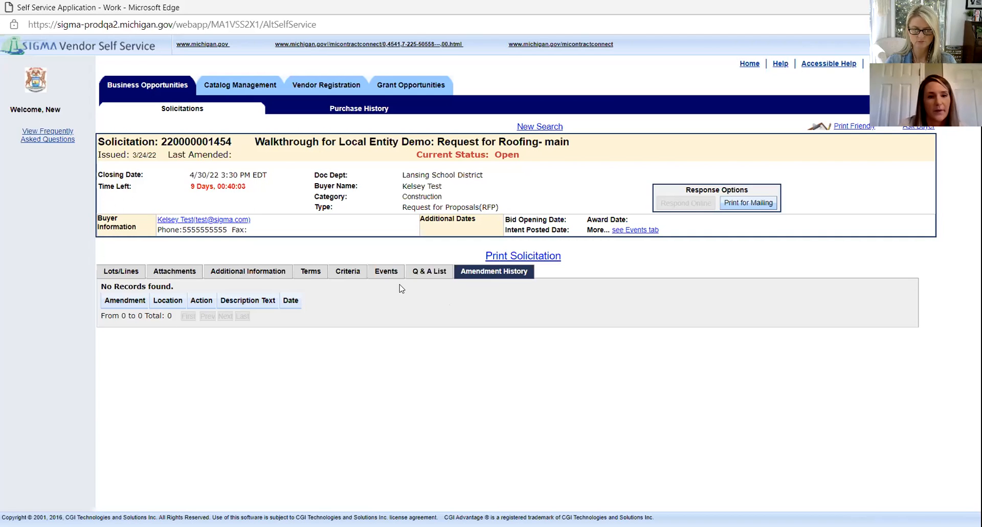
pyautogui.click(169, 276)
pyautogui.click(233, 277)
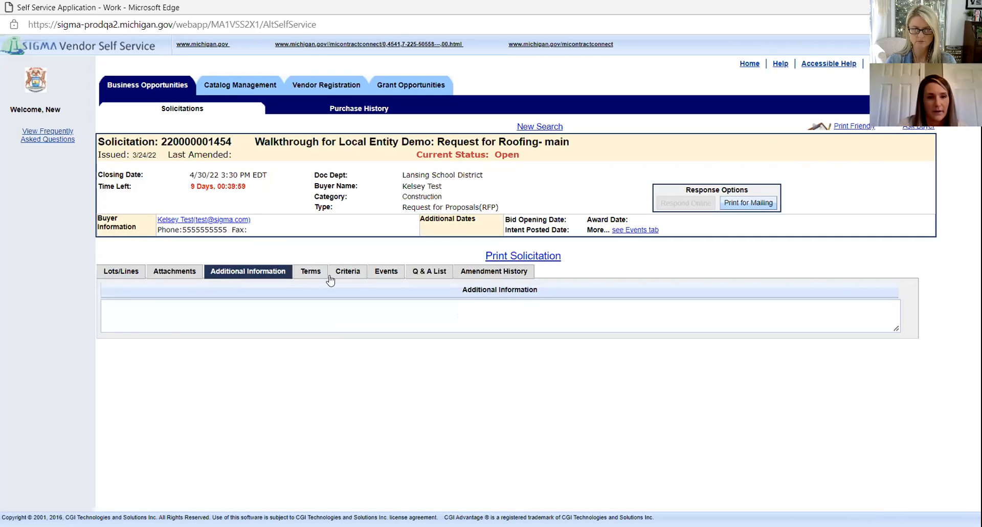
pyautogui.click(313, 276)
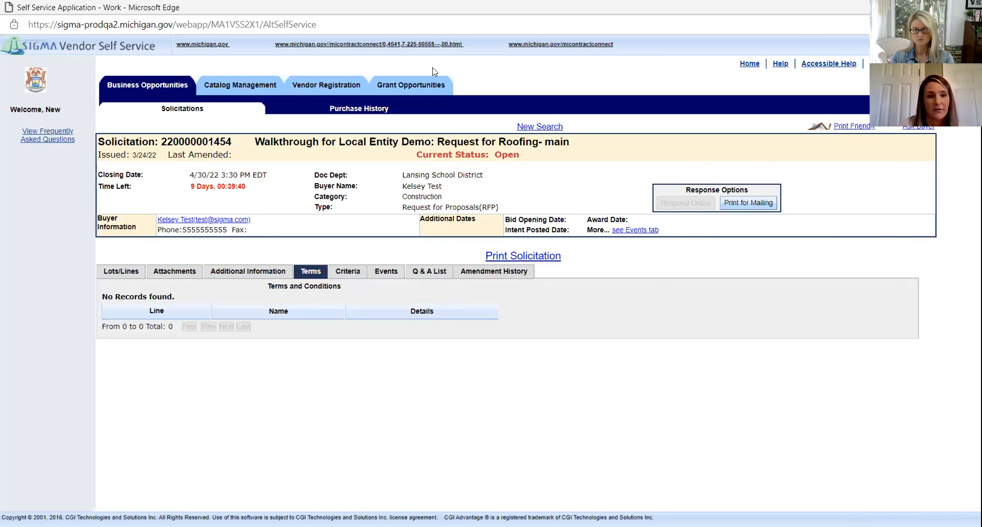
pyautogui.click(174, 114)
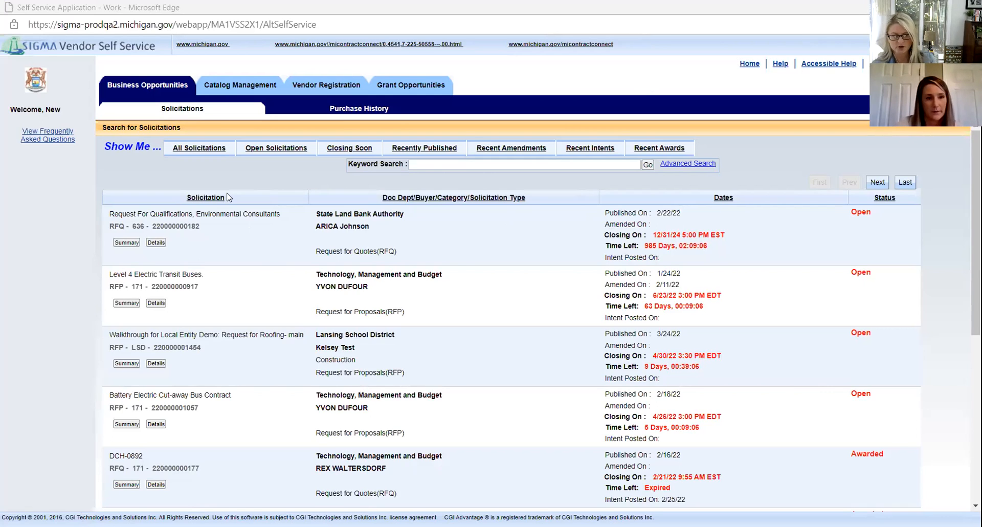
pyautogui.click(157, 245)
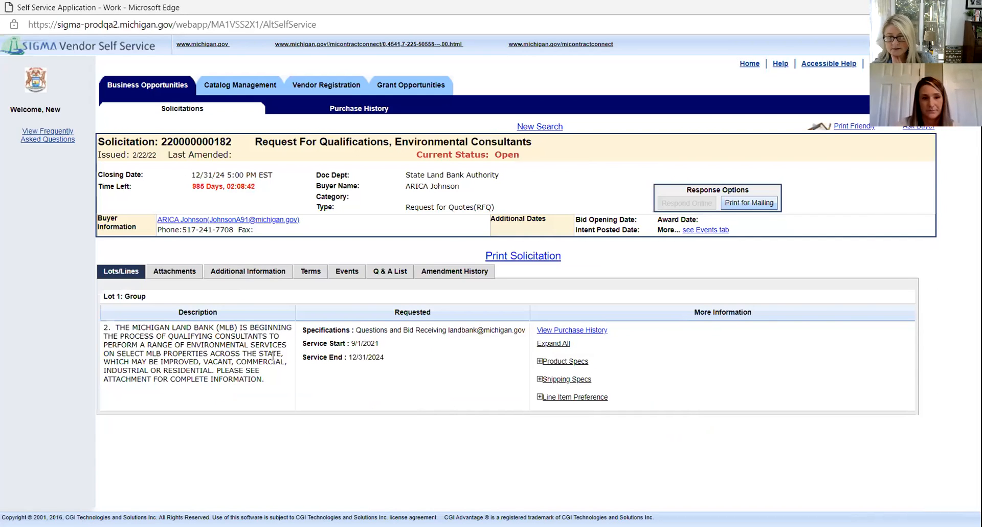
pyautogui.click(176, 273)
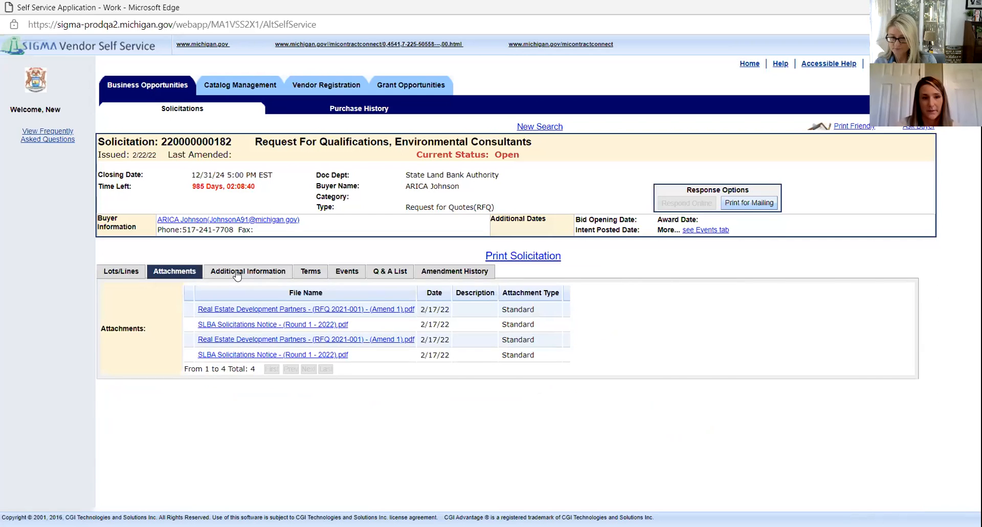
pyautogui.click(234, 275)
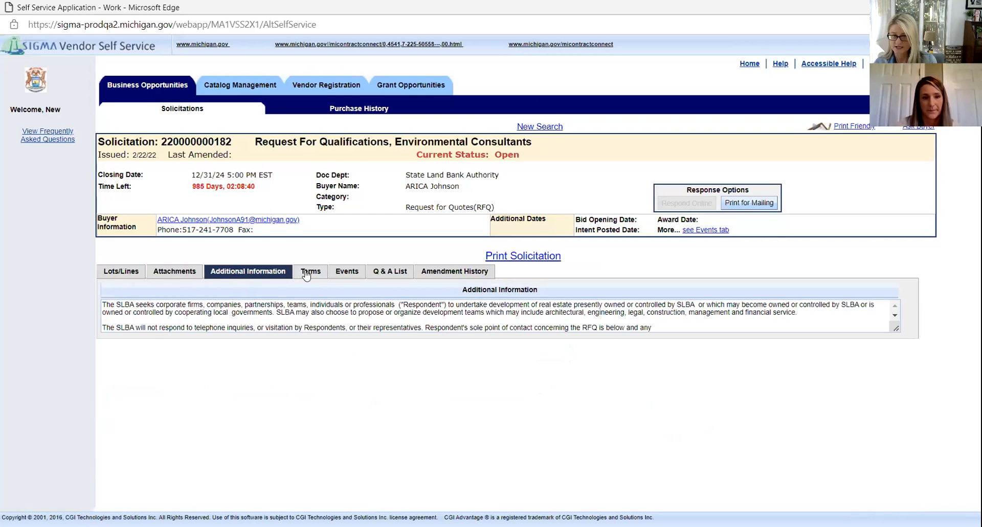
pyautogui.click(167, 273)
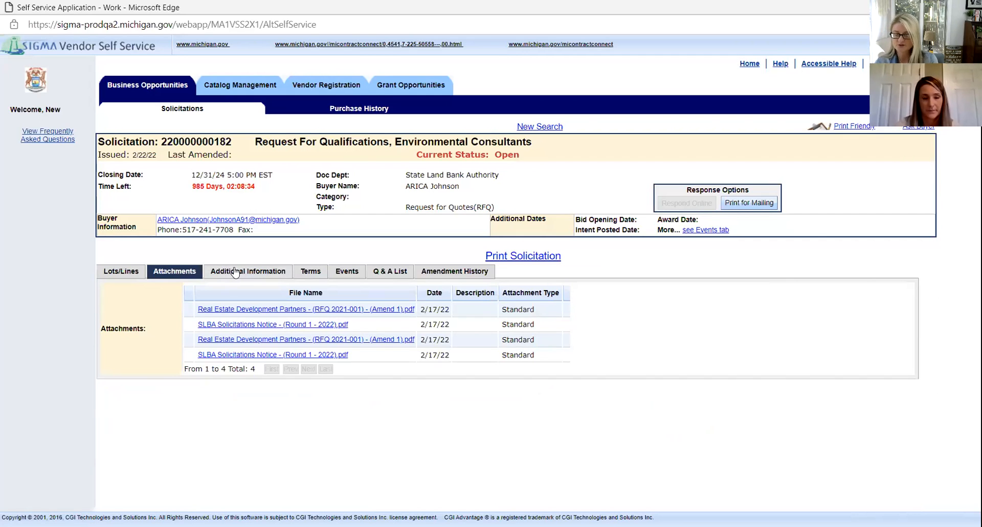
pyautogui.click(259, 273)
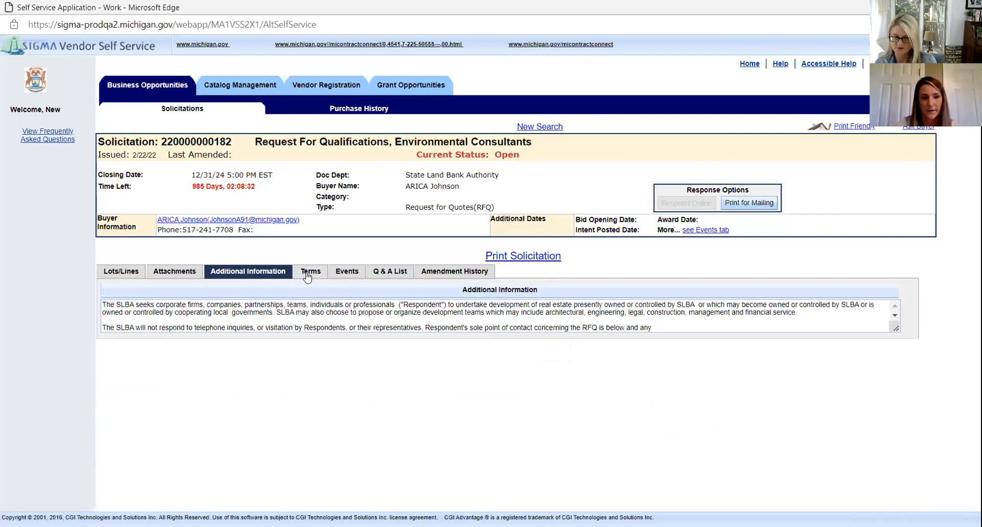
# Step: Check the RFQ's terms, events, Q&A, amendment history and line details, then return to the solicitations list
pyautogui.click(307, 276)
pyautogui.click(345, 275)
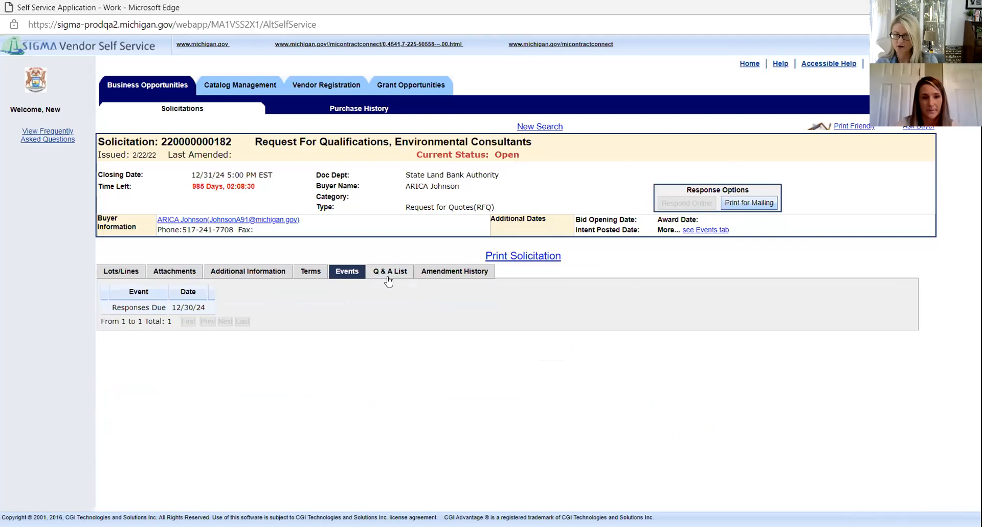
pyautogui.click(408, 277)
pyautogui.click(450, 276)
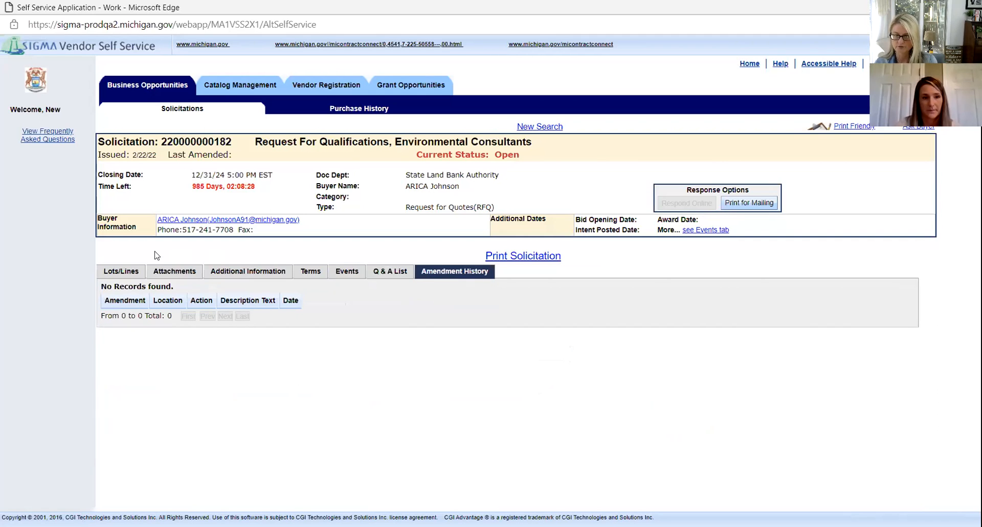
pyautogui.click(116, 268)
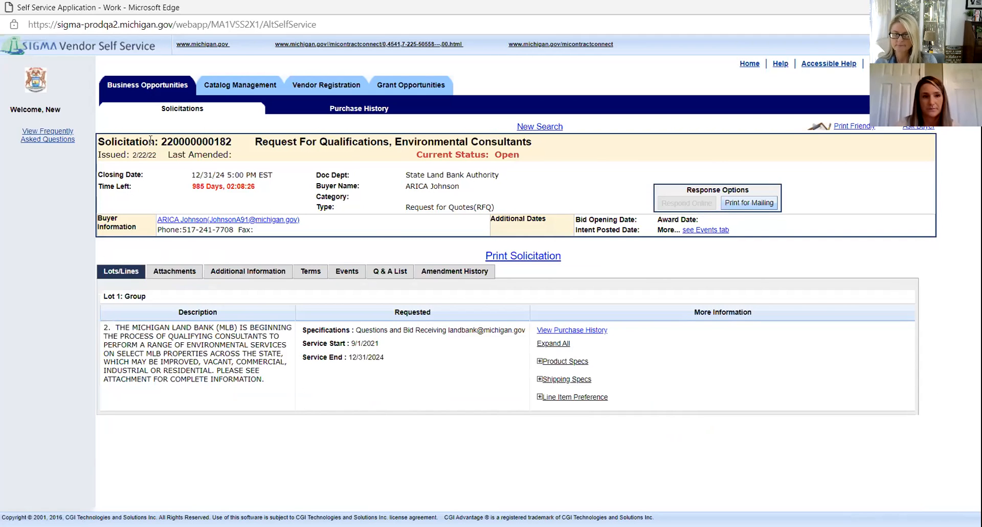
pyautogui.click(183, 110)
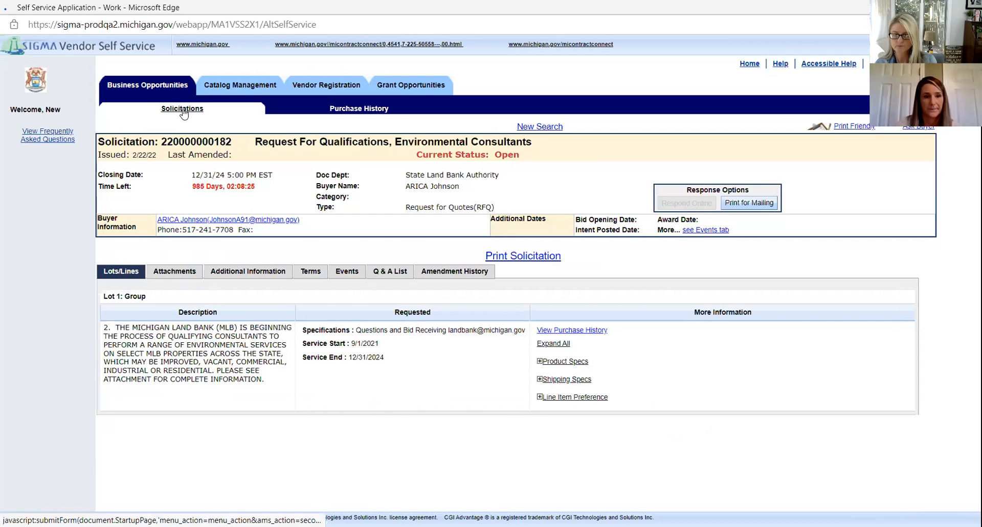